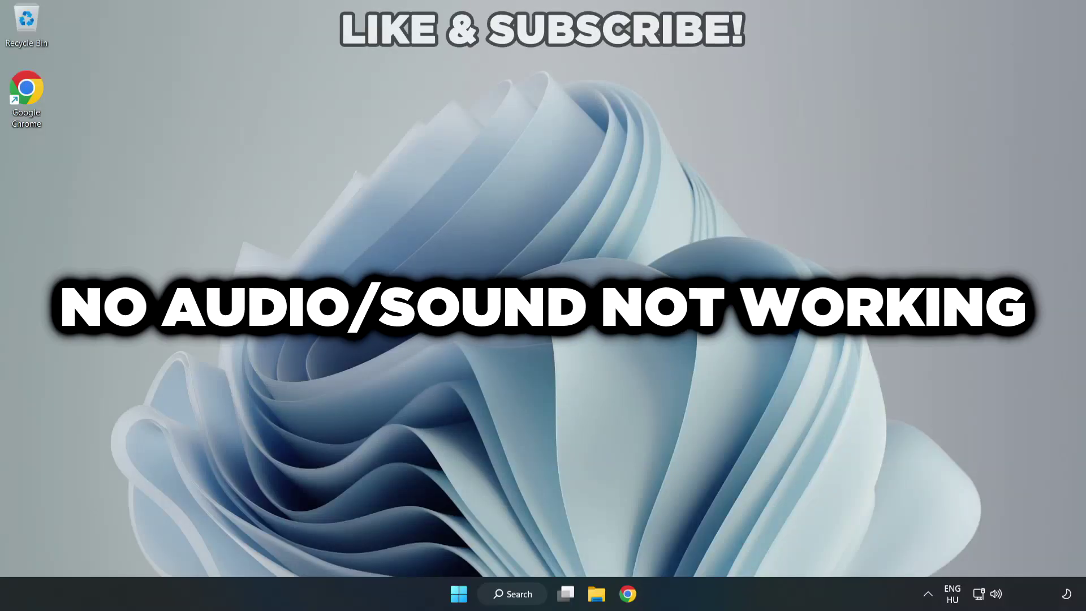
# Step: Switch the audio output from CABLE Input to Speakers (High Definition Audio Device) in Quick Settings
pyautogui.click(997, 597)
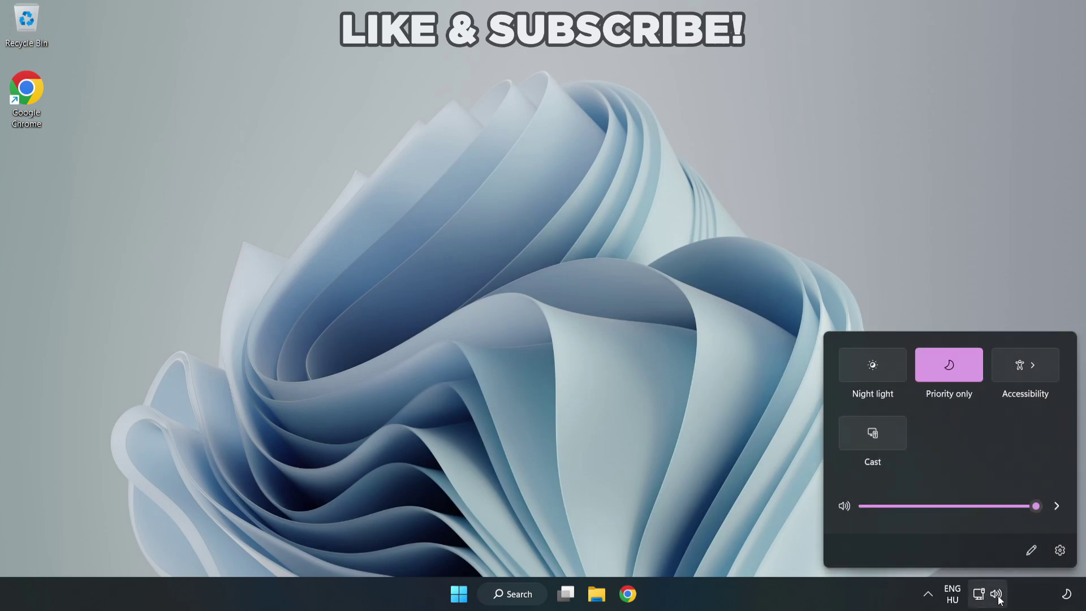
pyautogui.click(1055, 509)
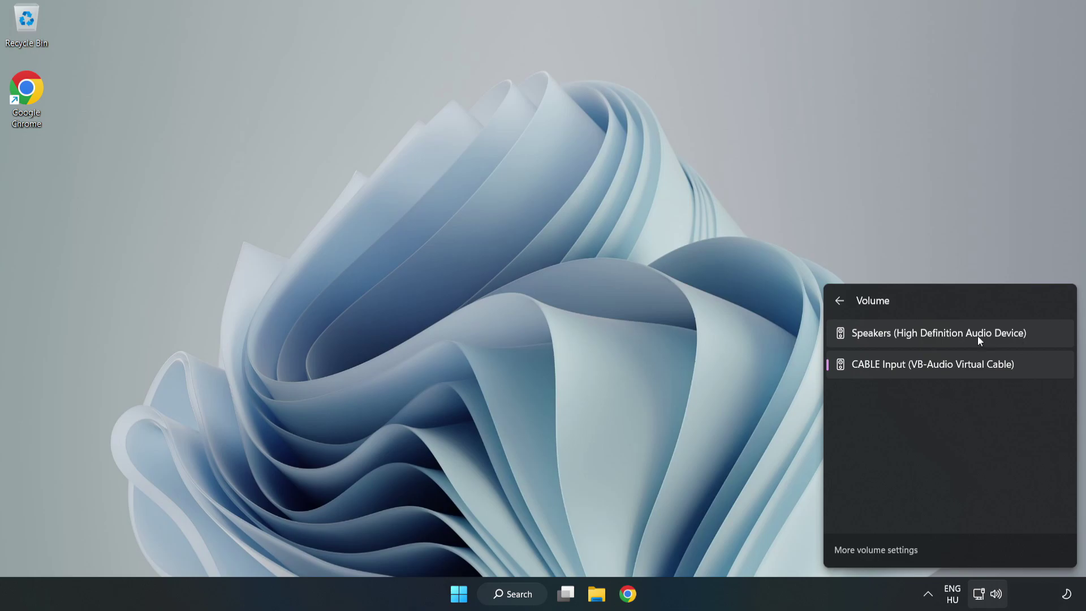
pyautogui.click(1047, 335)
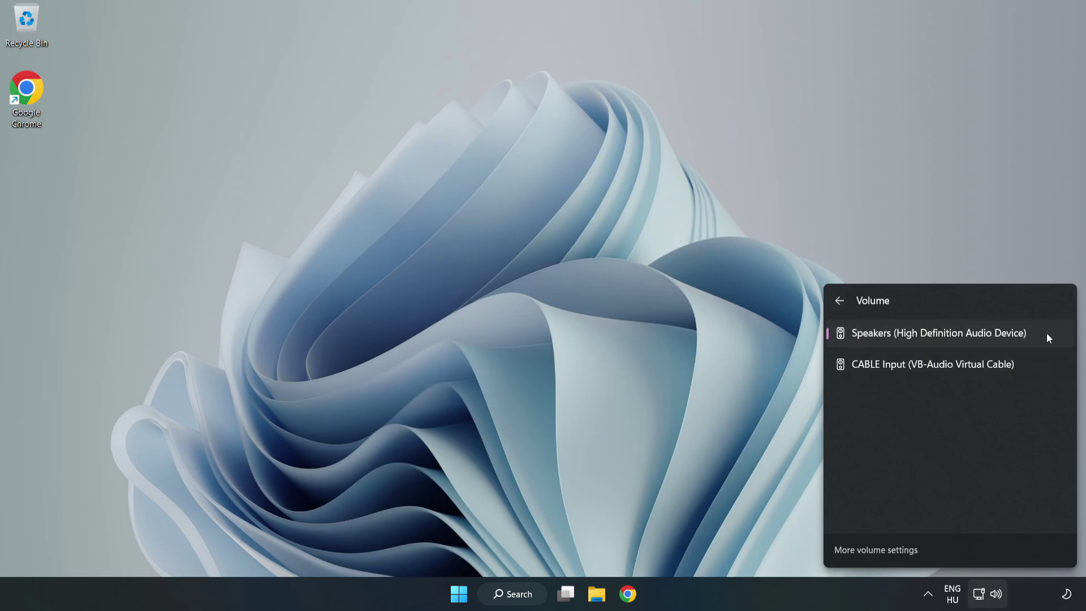
pyautogui.click(527, 291)
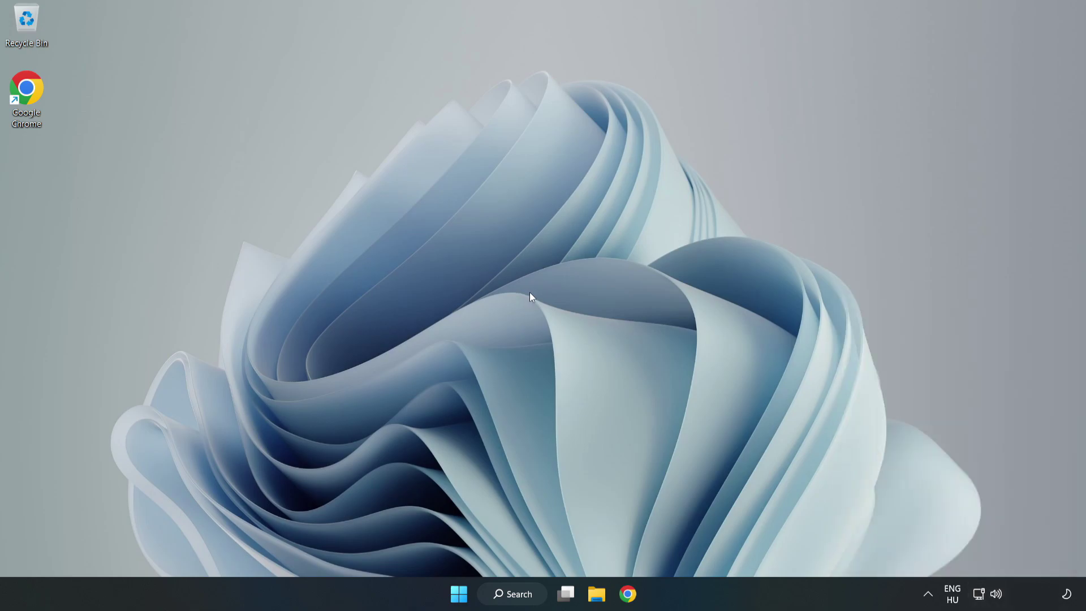
# Step: Reset device and app volumes to defaults in the Volume mixer, then close Settings
pyautogui.rightClick(999, 597)
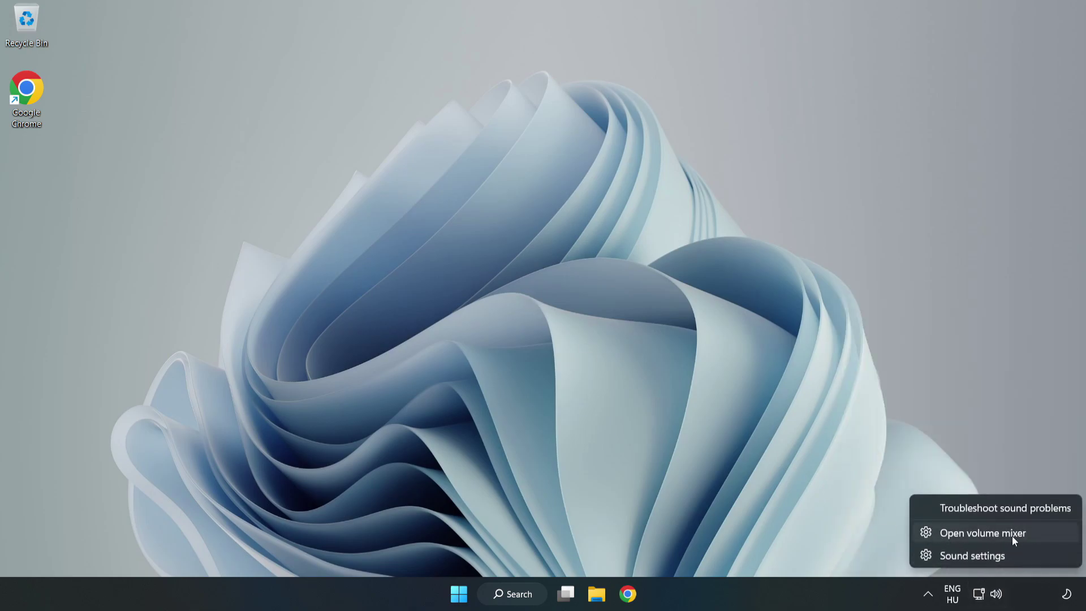
pyautogui.click(1042, 537)
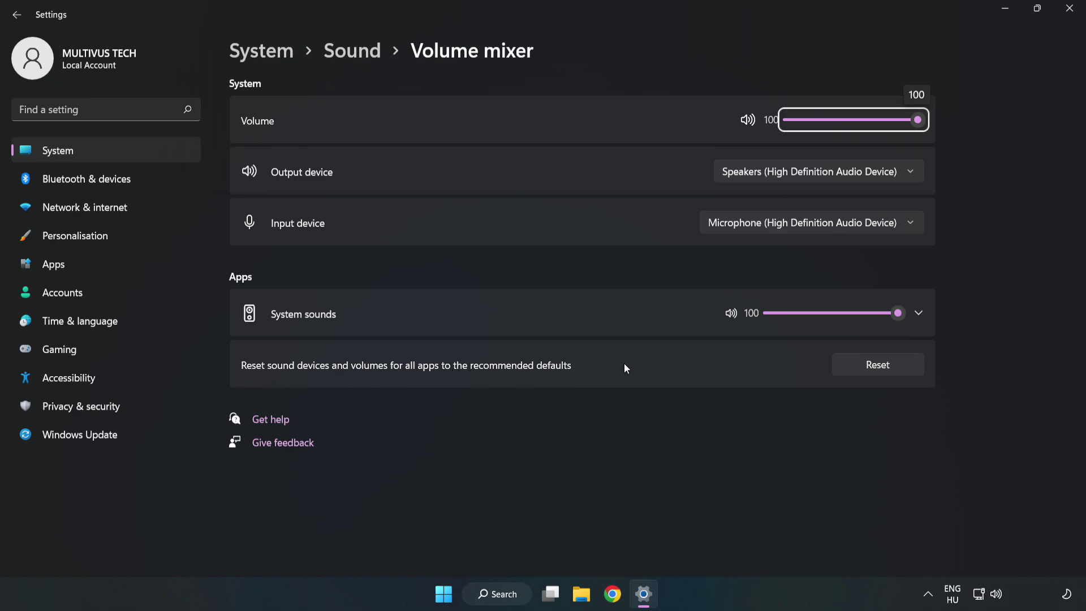
pyautogui.click(891, 372)
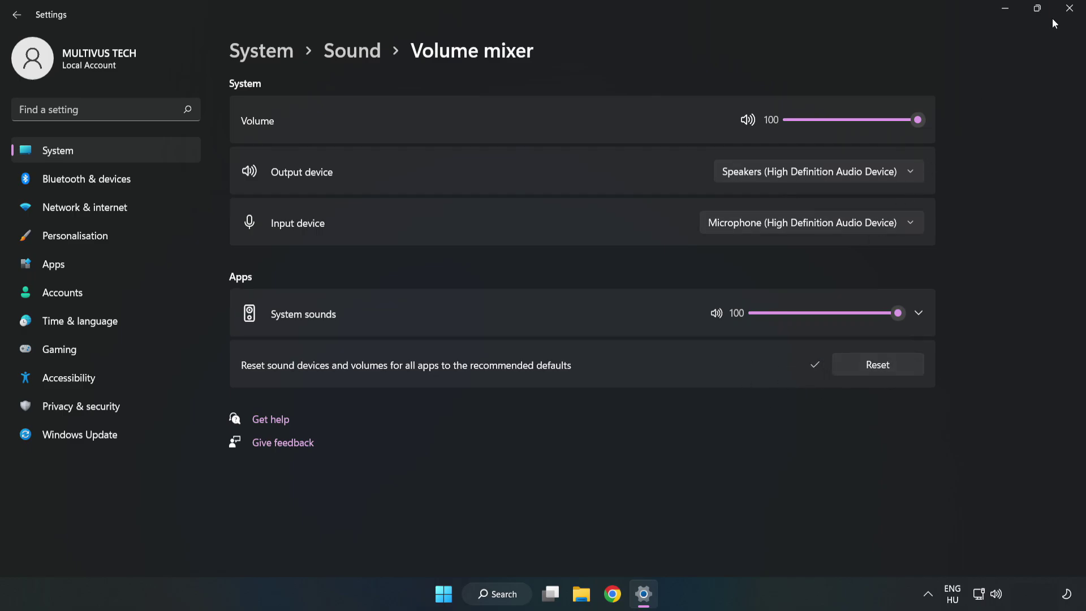
pyautogui.click(1068, 16)
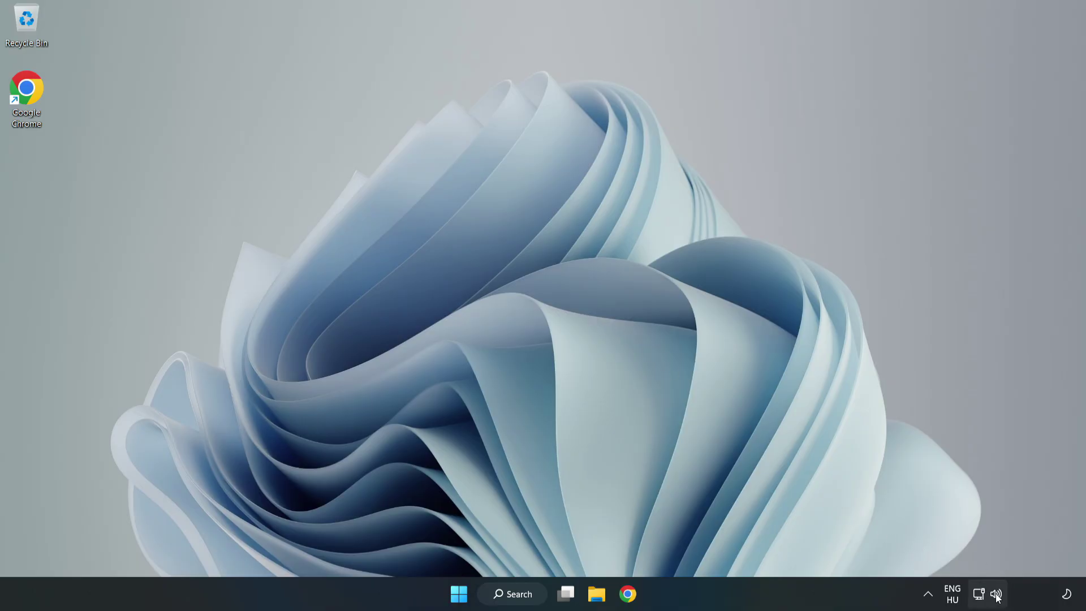
# Step: Open the System > Sound settings page and scroll down to the Advanced options
pyautogui.rightClick(997, 596)
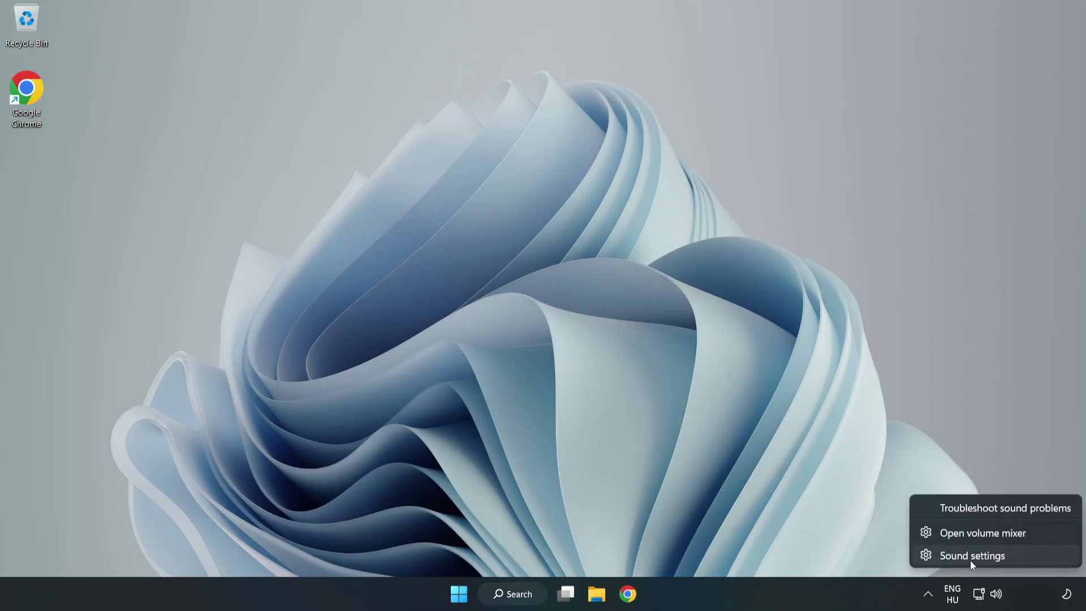
pyautogui.click(1012, 559)
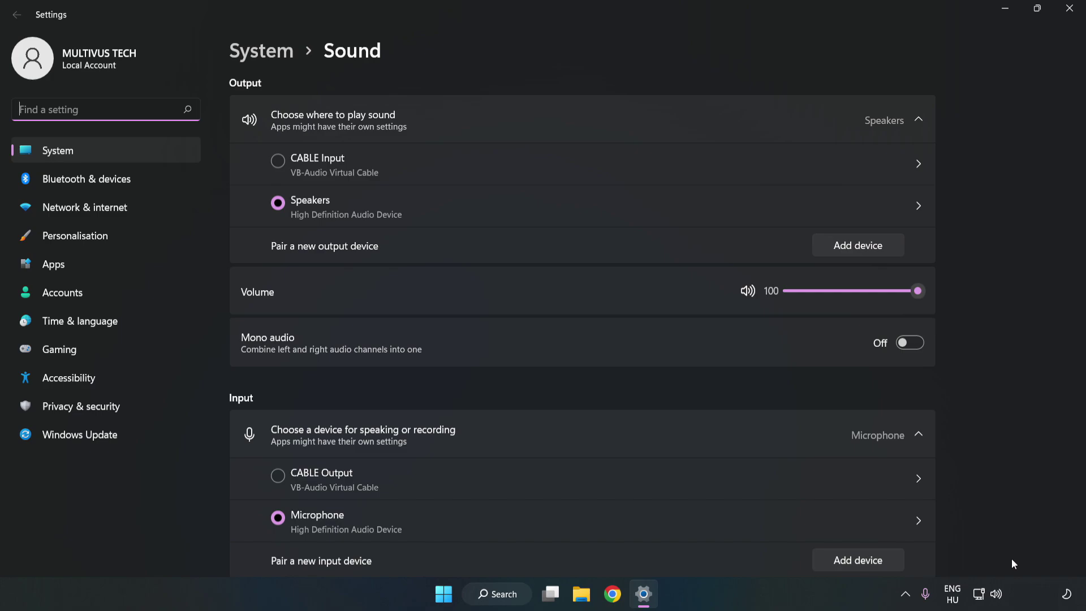
pyautogui.click(917, 291)
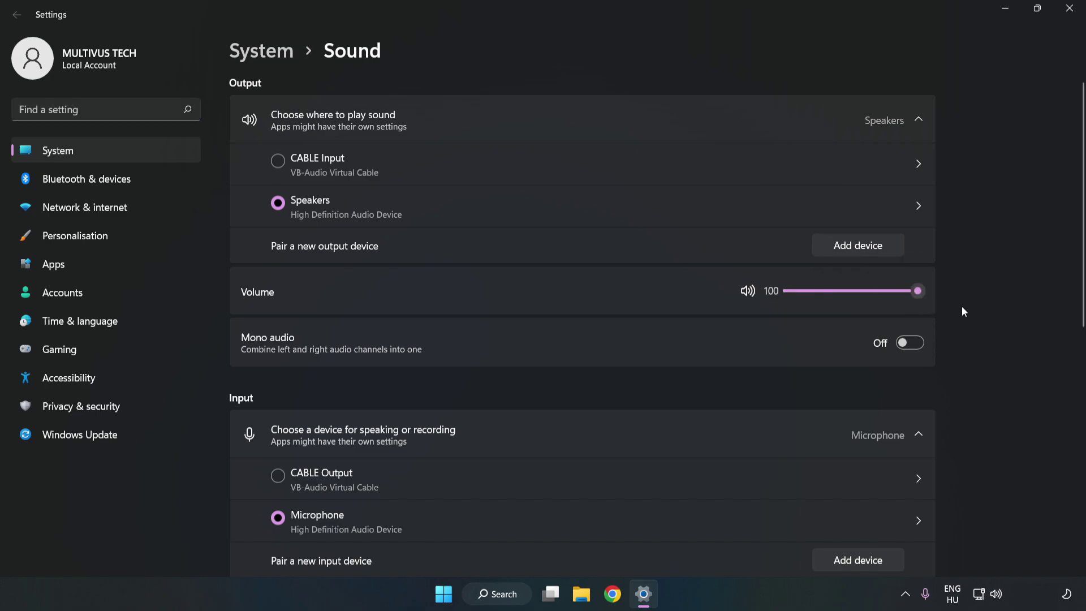
pyautogui.scroll(-5, 1057, 268)
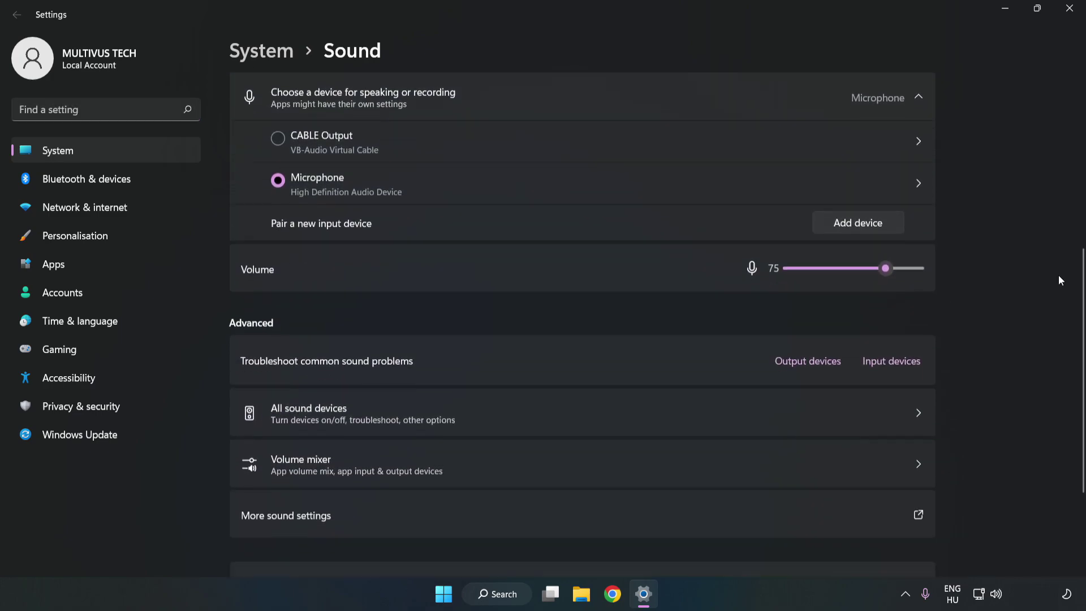
pyautogui.scroll(-1, 1060, 280)
pyautogui.scroll(-2, 1056, 281)
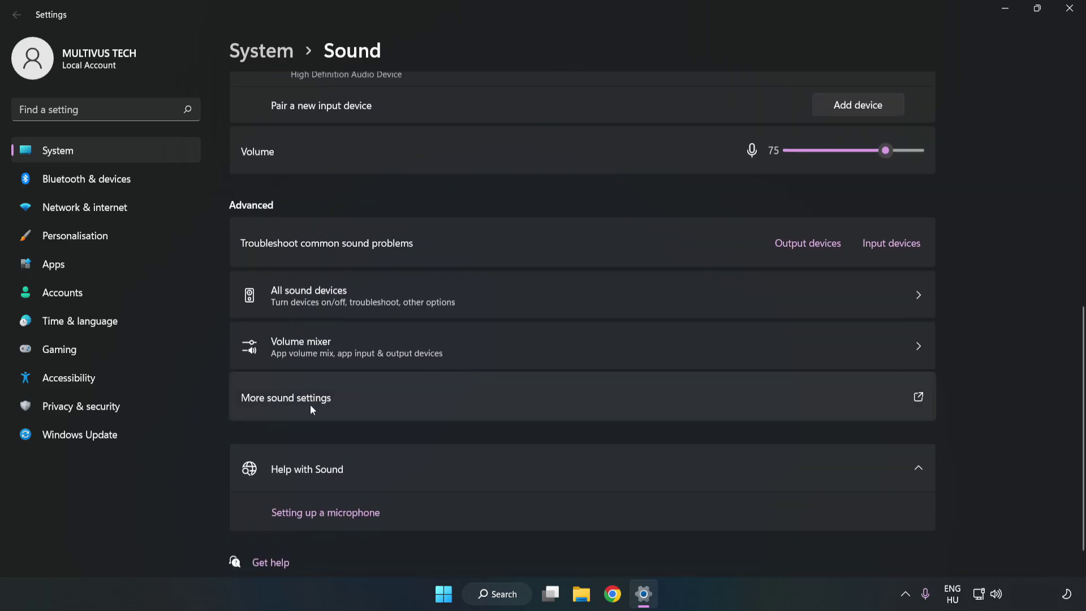
# Step: Disable the CABLE Input (VB-Audio Virtual Cable) device on the Sound dialog's Playback tab
pyautogui.click(473, 405)
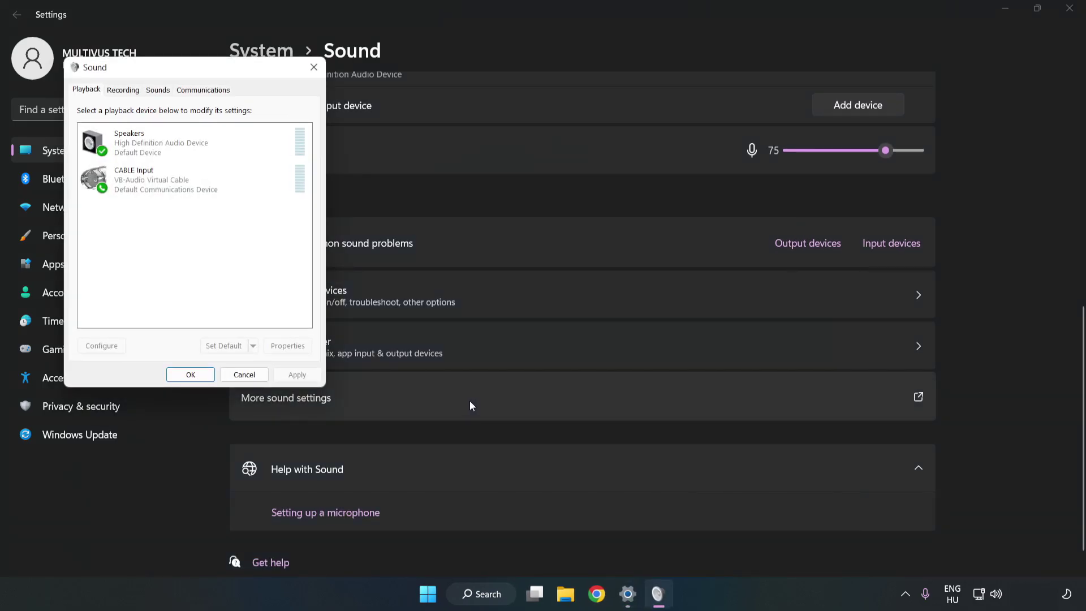
pyautogui.moveTo(229, 74); pyautogui.dragTo(562, 141)
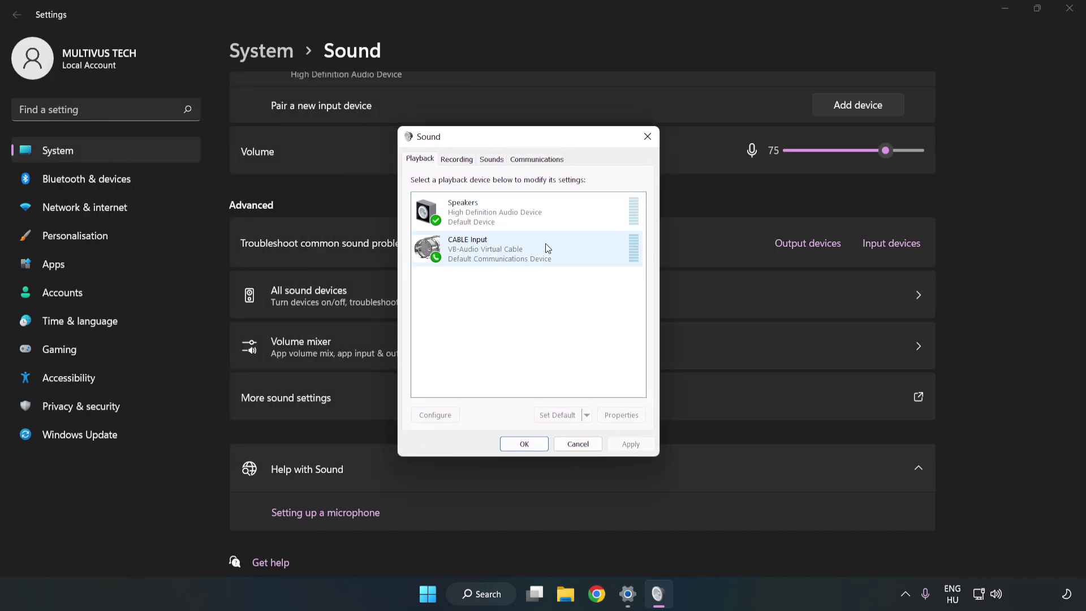
pyautogui.click(433, 249)
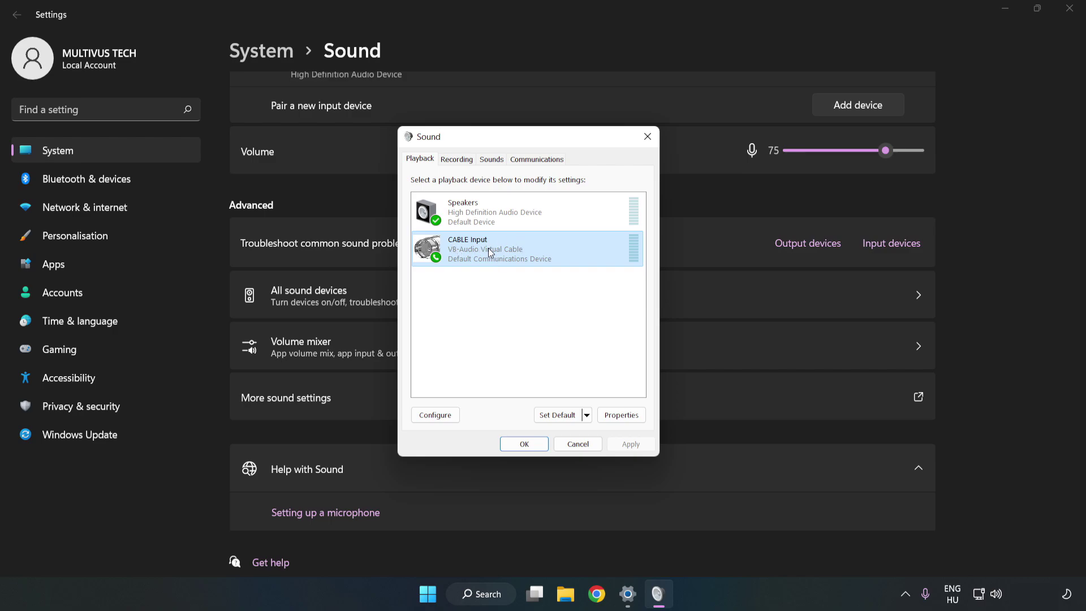
pyautogui.rightClick(544, 249)
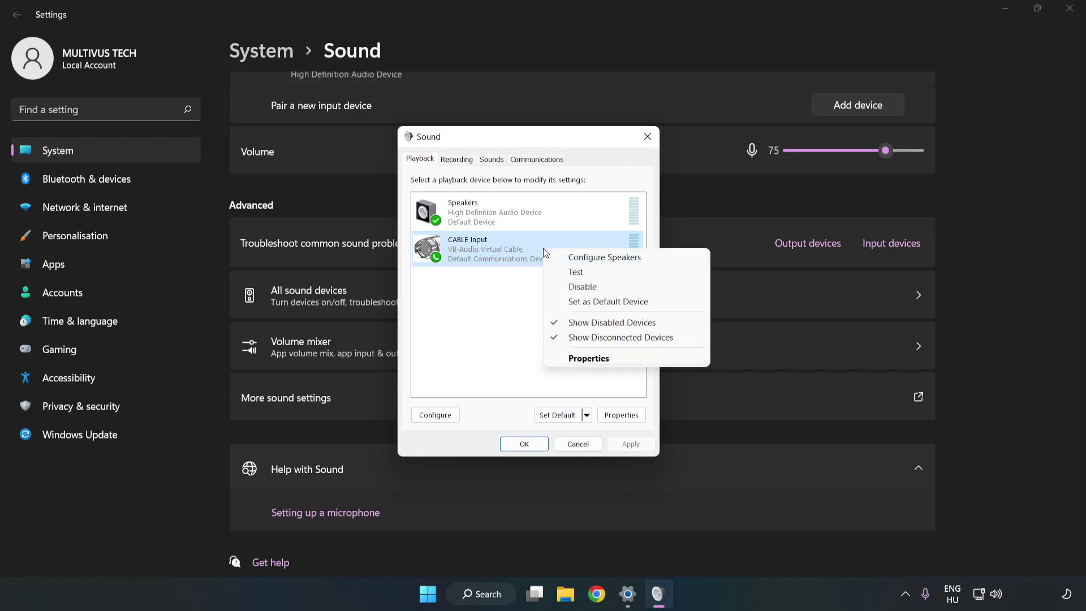
pyautogui.click(608, 293)
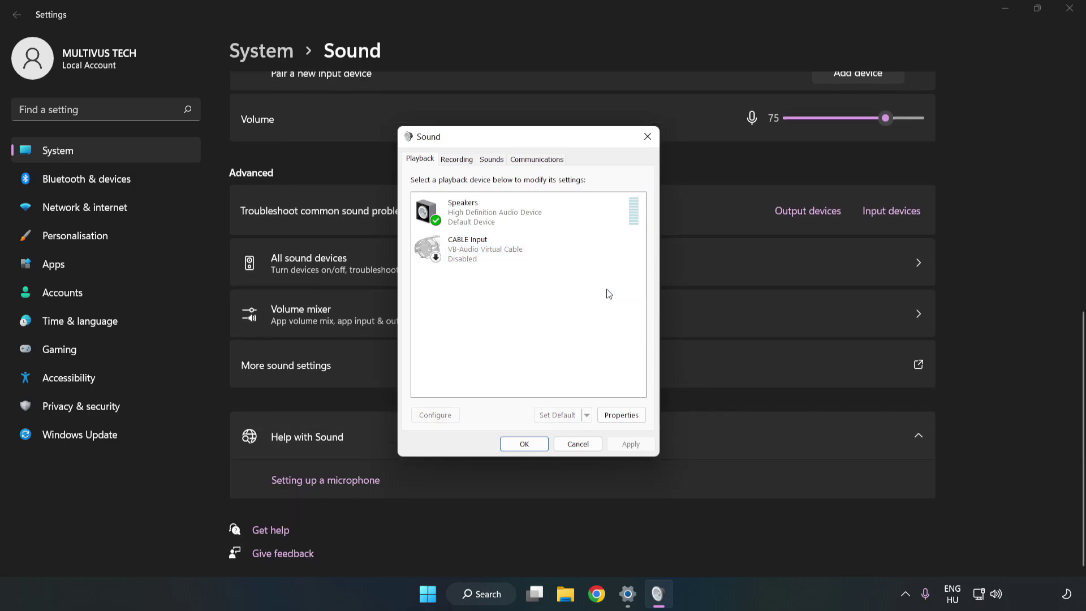
# Step: Configure the Speakers as 7.1 Surround, keeping all optional and full-range speakers enabled
pyautogui.click(469, 231)
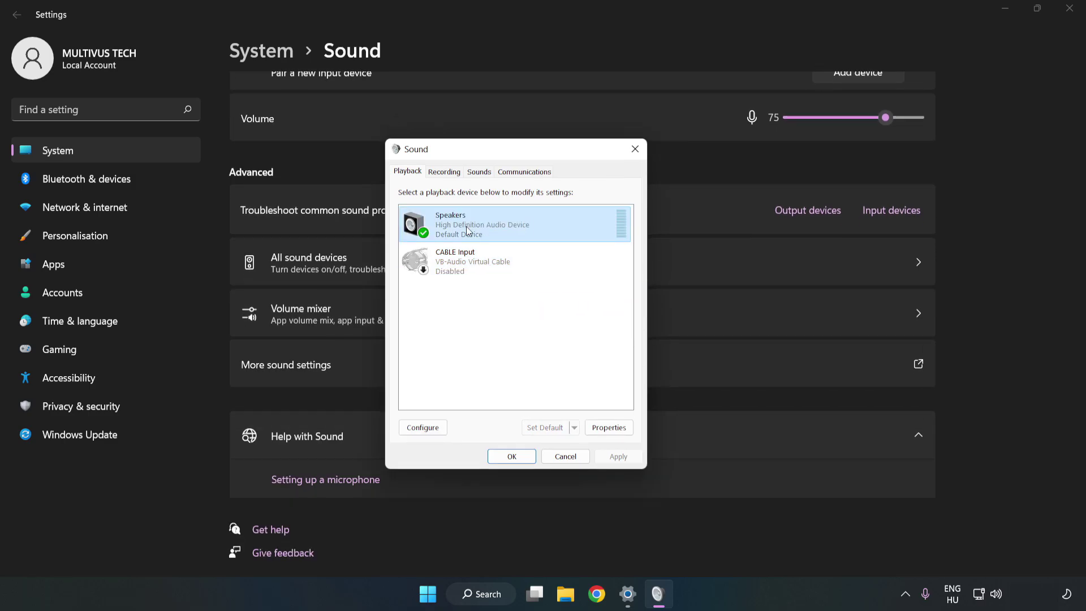
pyautogui.rightClick(554, 223)
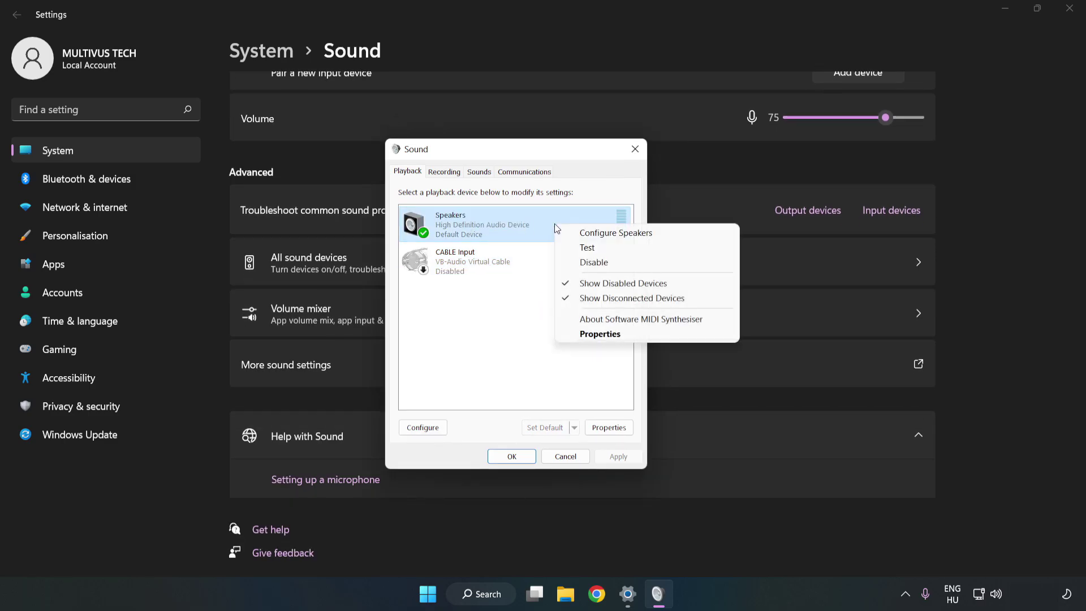
pyautogui.click(616, 233)
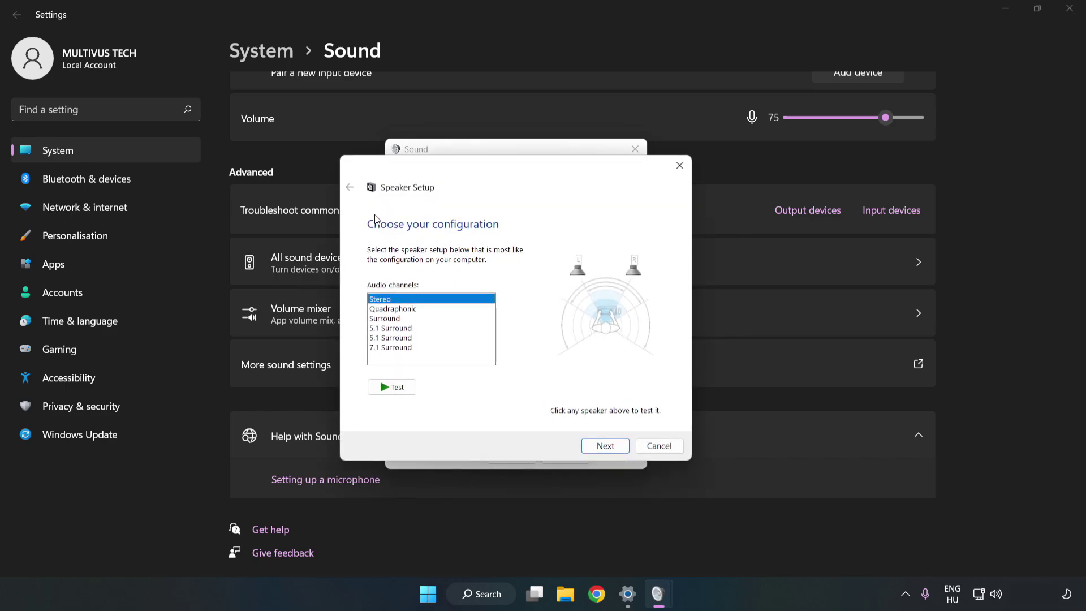
pyautogui.click(403, 314)
pyautogui.click(401, 349)
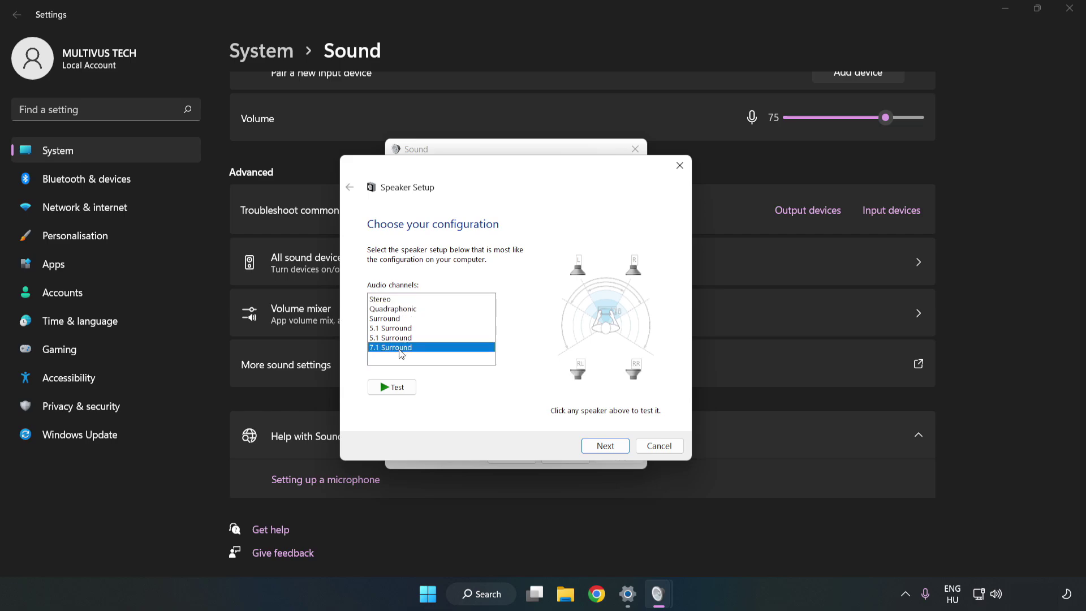
pyautogui.click(603, 446)
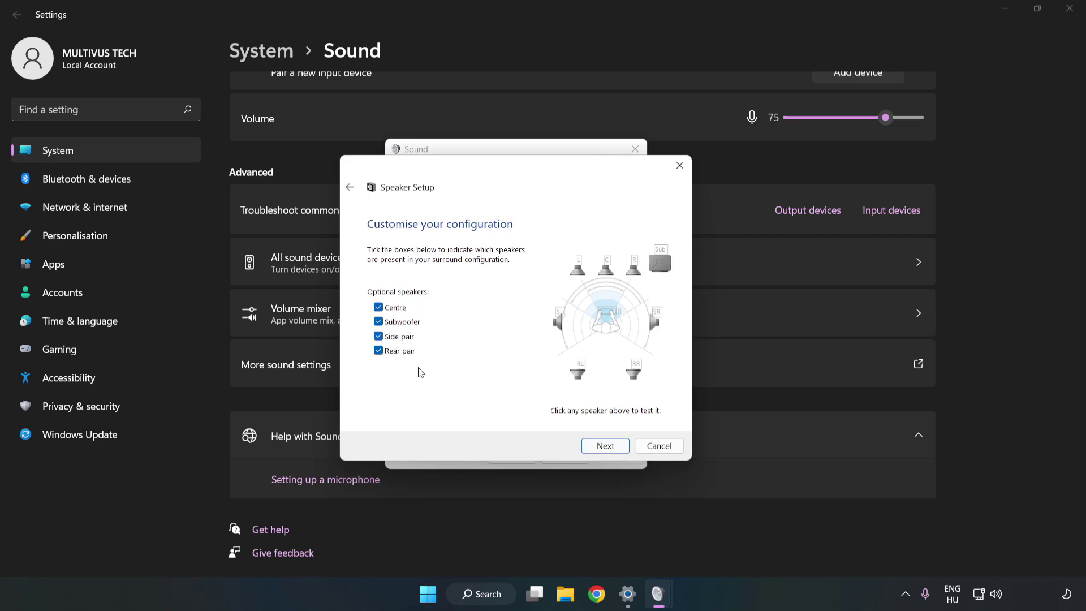
pyautogui.click(602, 446)
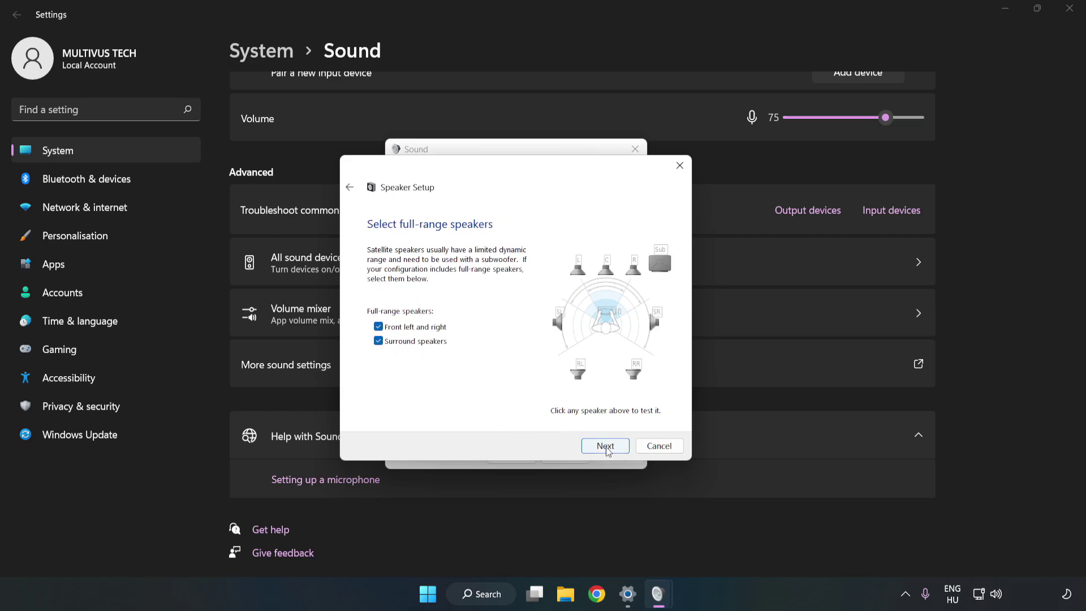
pyautogui.click(607, 449)
pyautogui.click(606, 447)
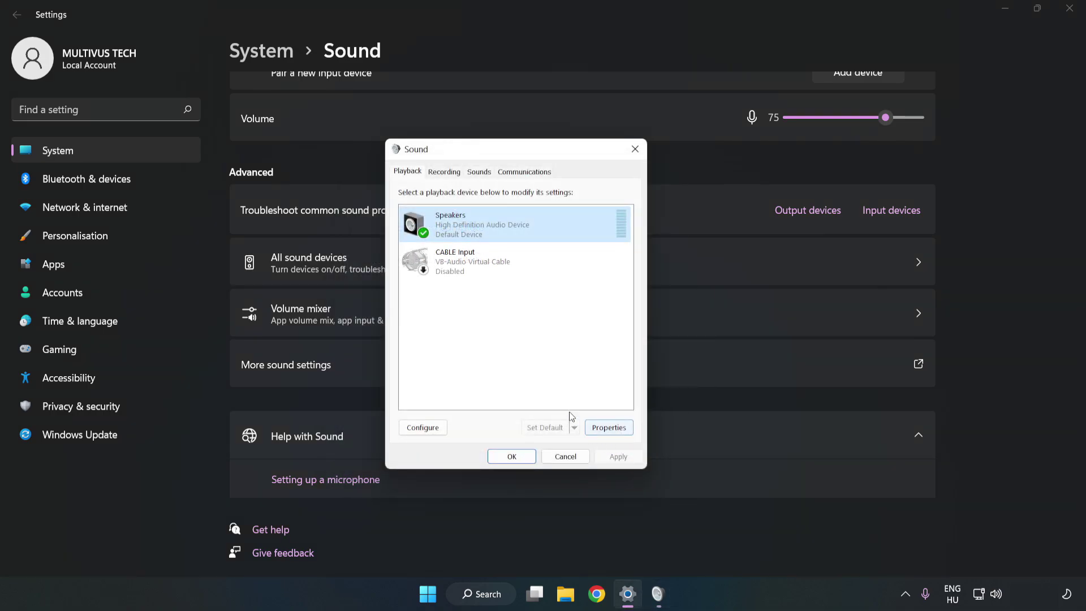
# Step: Turn on Disable all enhancements on the Enhancements tab of Speakers Properties
pyautogui.click(616, 433)
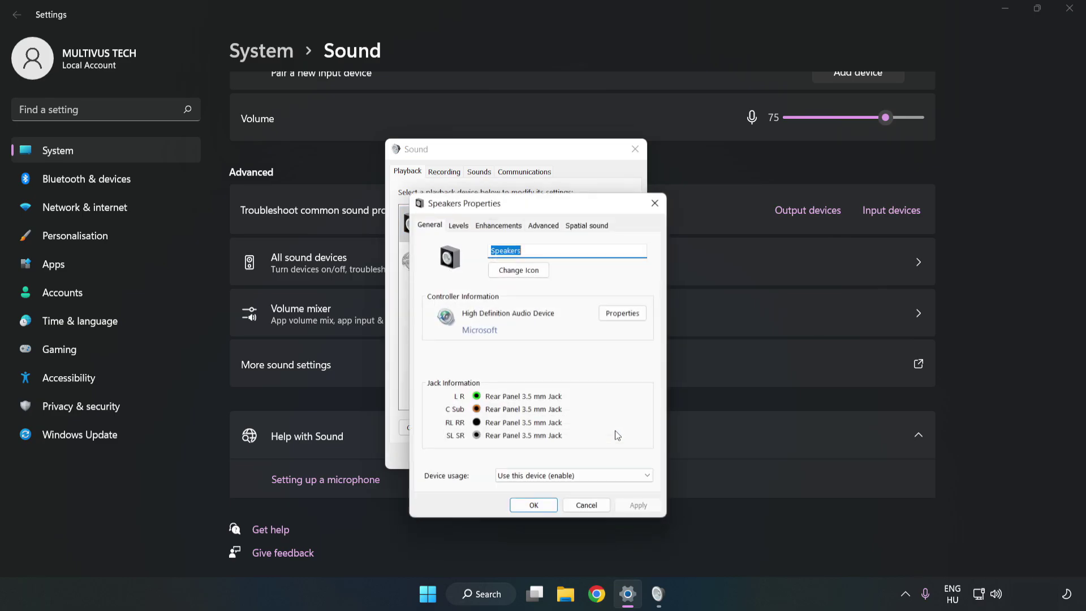
pyautogui.moveTo(542, 209); pyautogui.dragTo(515, 158)
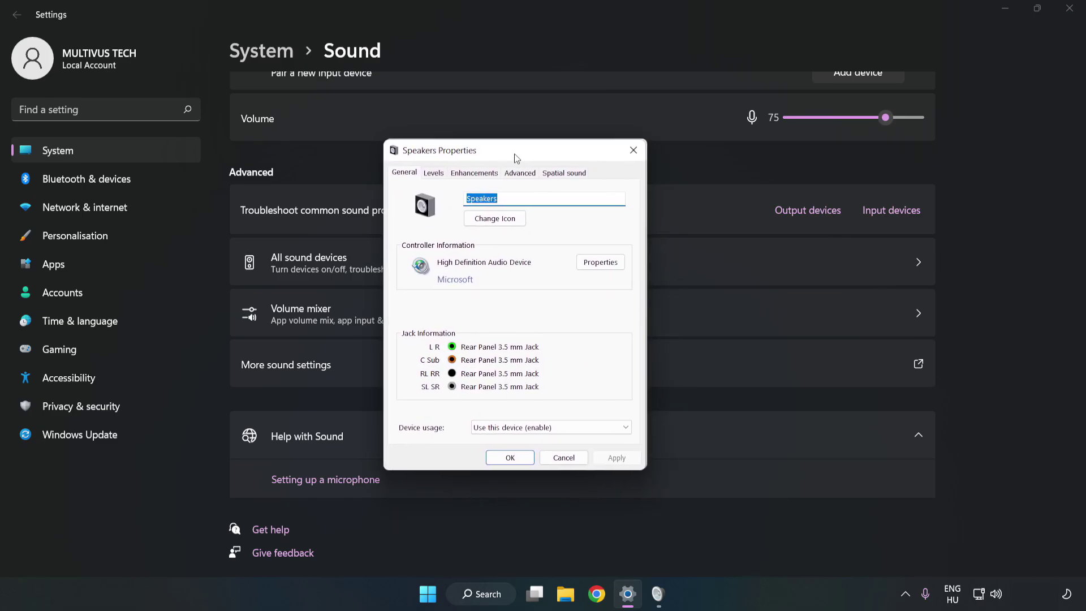
pyautogui.click(474, 173)
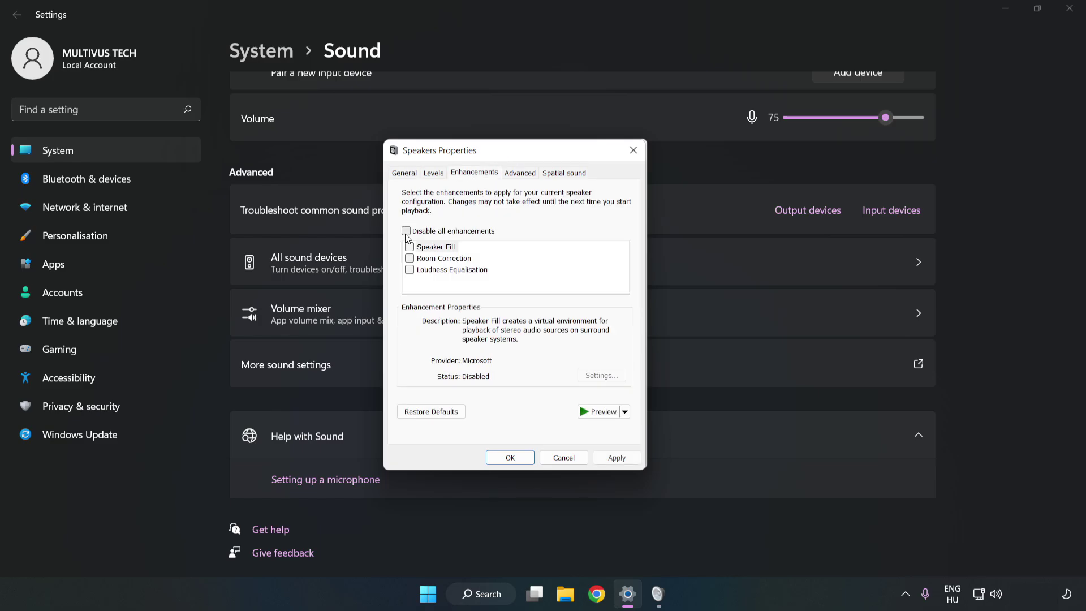
pyautogui.click(406, 231)
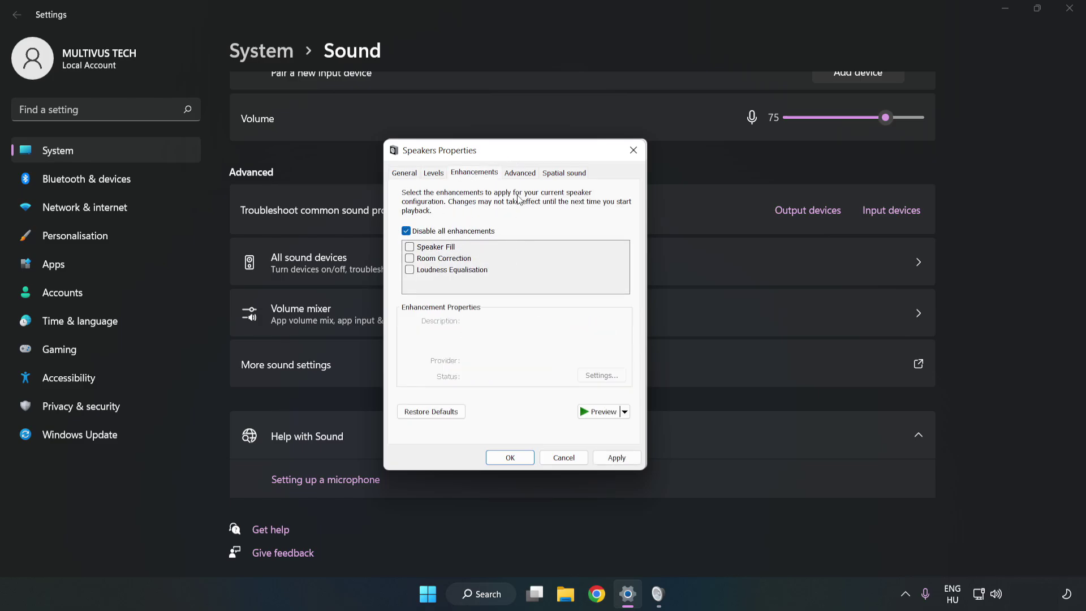
# Step: Keep the Speakers default format at 16 bit, 48000 Hz (DVD Quality), apply, and close both dialogs
pyautogui.click(521, 177)
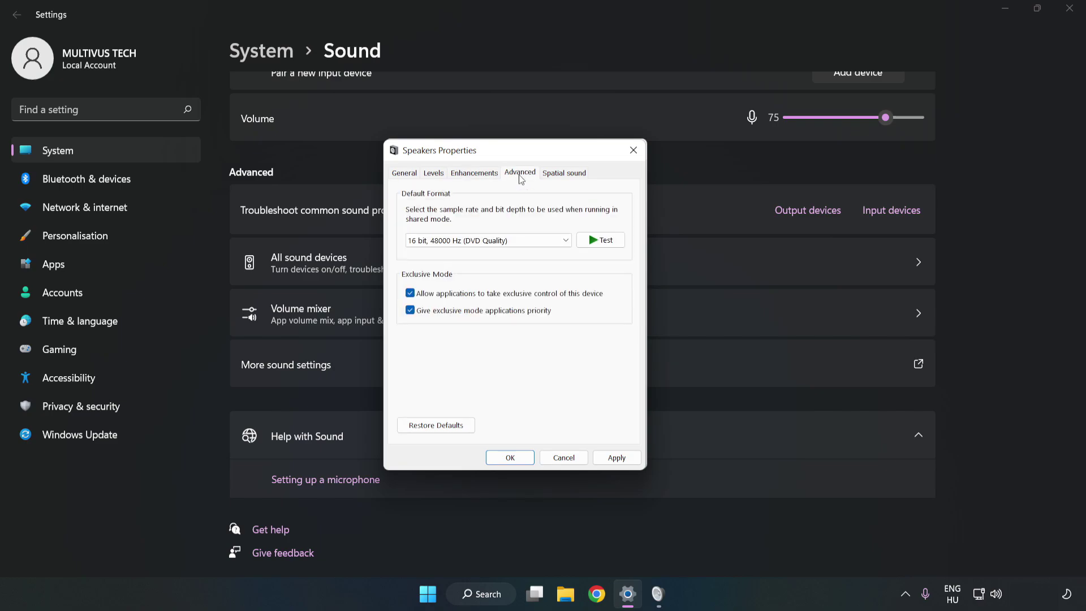
pyautogui.click(522, 242)
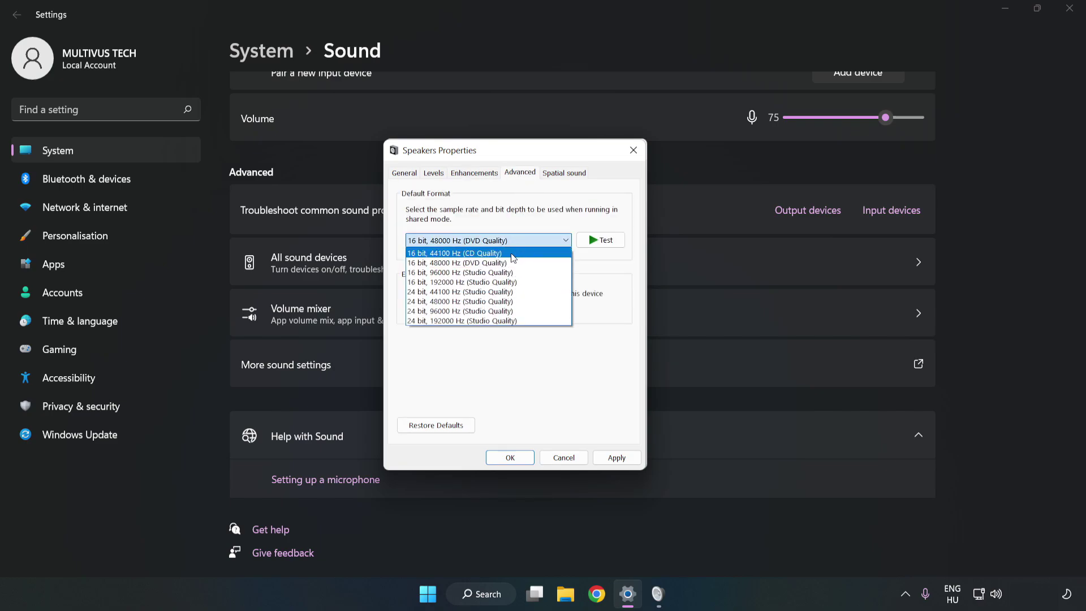
pyautogui.click(504, 262)
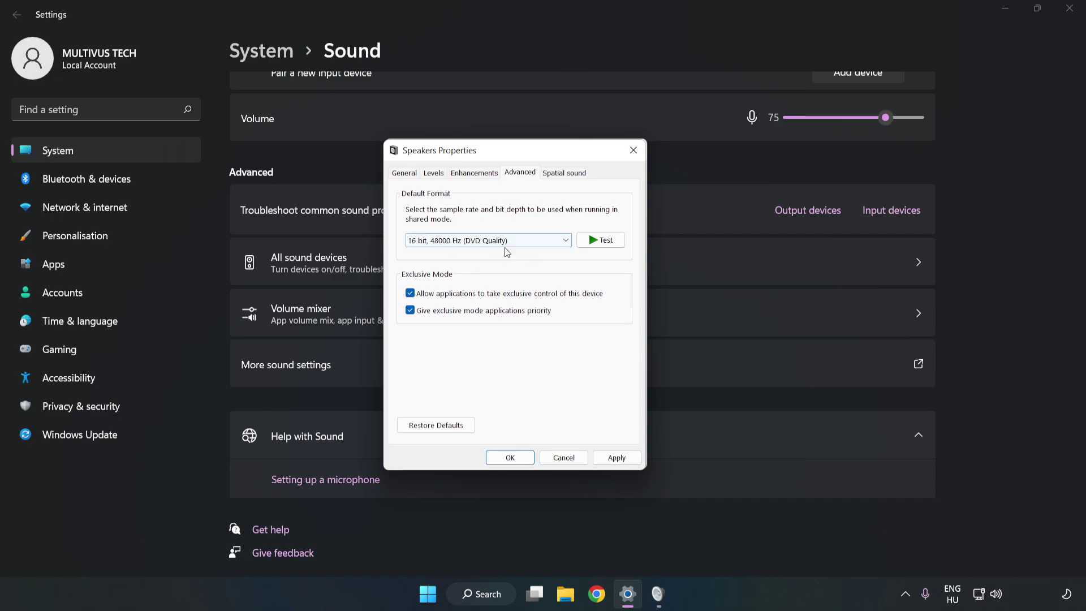
pyautogui.click(617, 458)
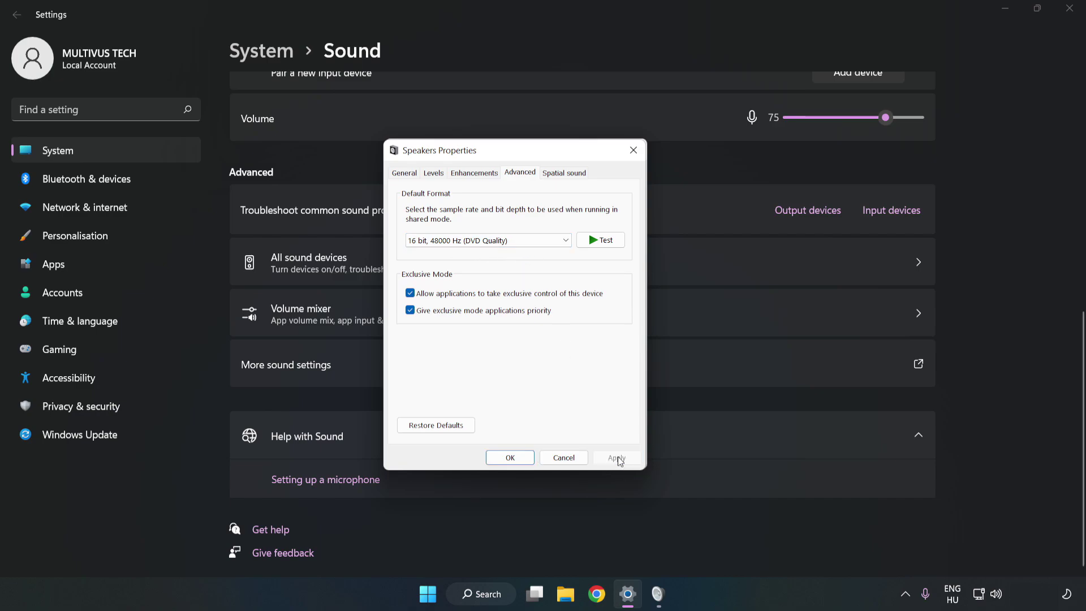
pyautogui.click(510, 458)
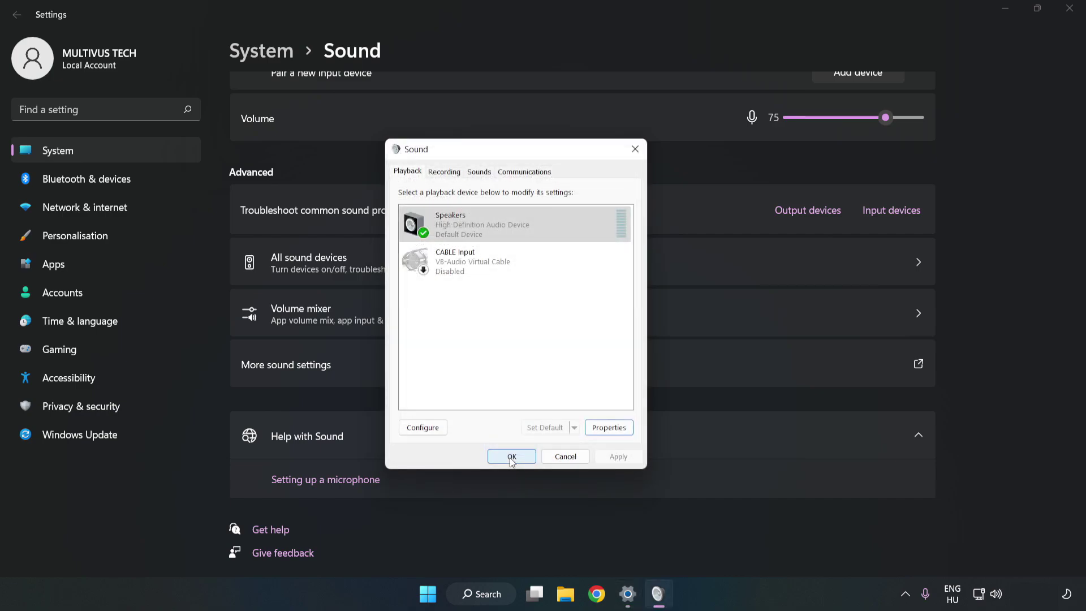
pyautogui.click(509, 455)
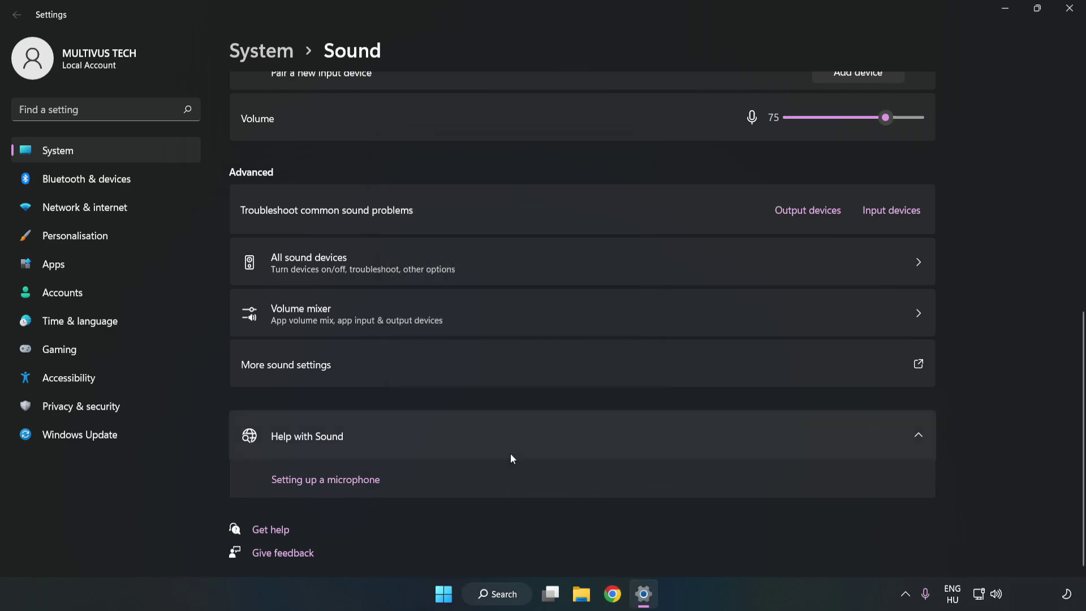
# Step: Close Settings, restart the computer, then search the Start menu for 'device maganager'
pyautogui.click(1062, 14)
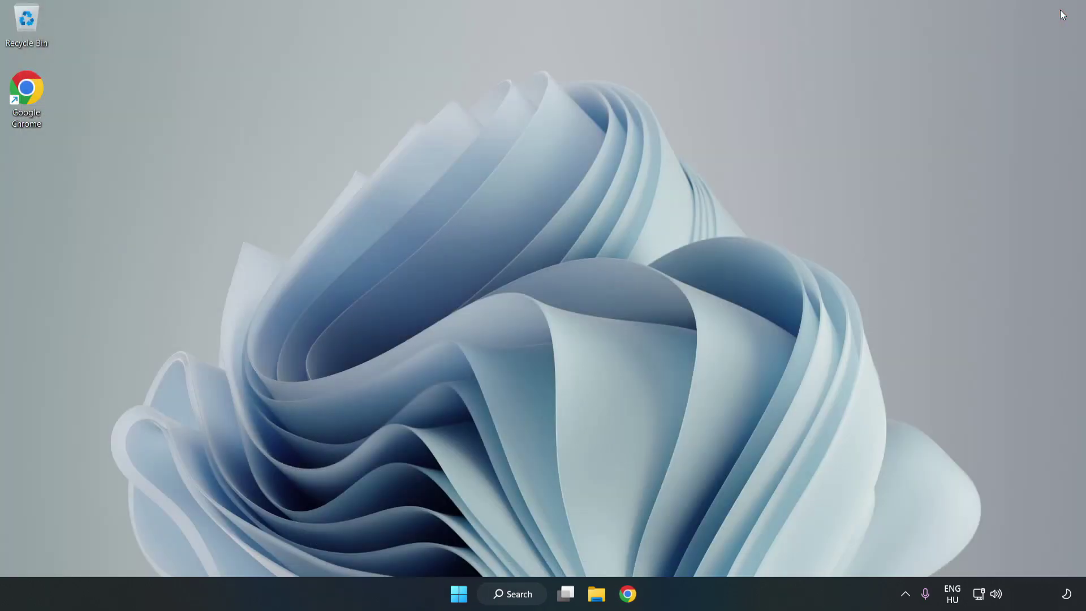
pyautogui.click(459, 594)
pyautogui.click(719, 546)
pyautogui.click(532, 594)
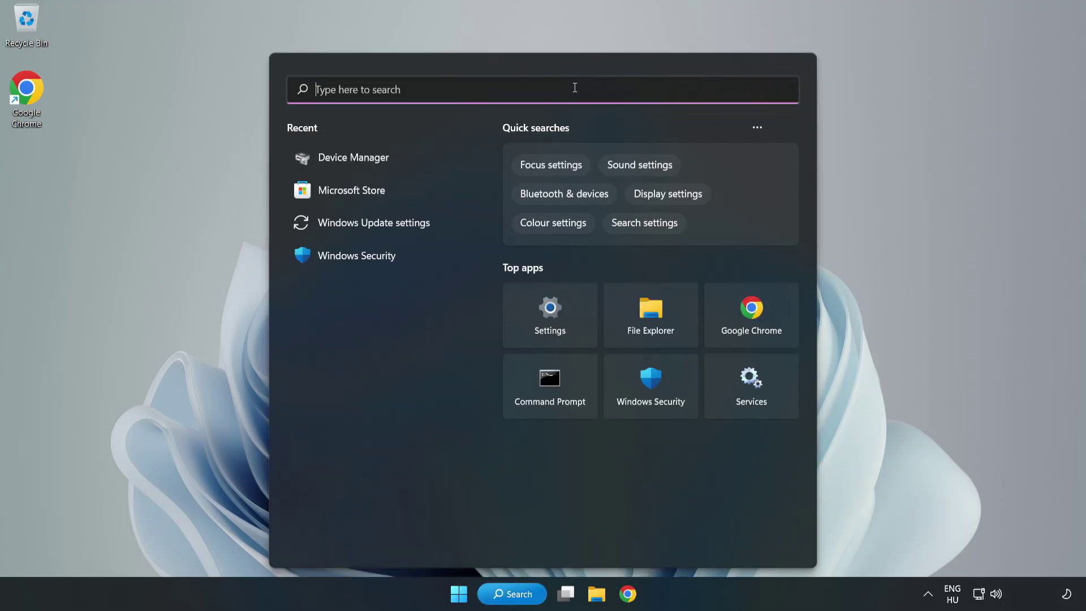
pyautogui.write('device mag')
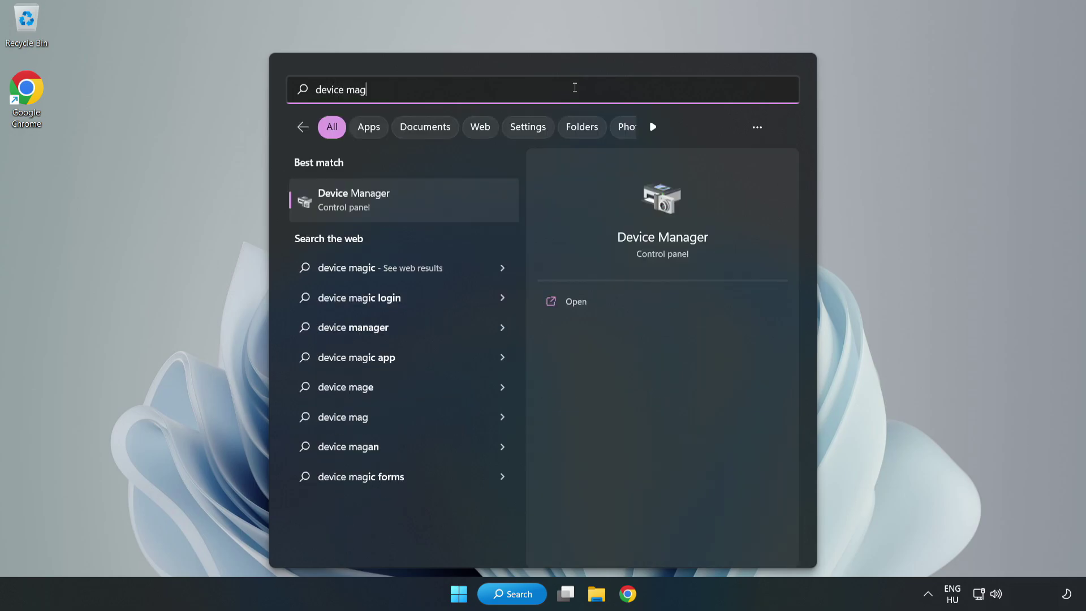
pyautogui.press('BackSpace')
pyautogui.write('nager')
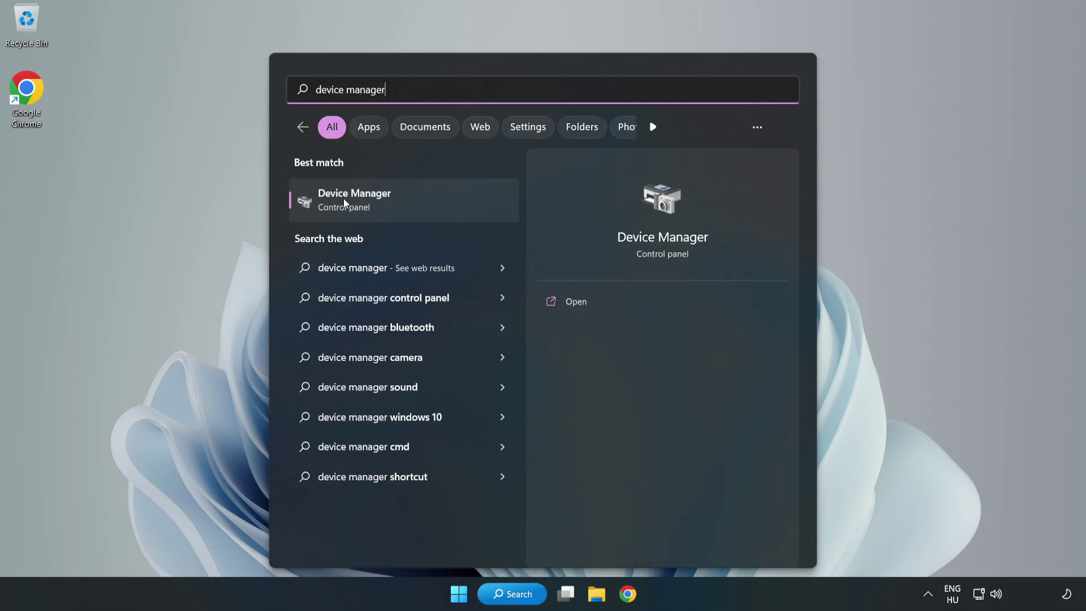
# Step: Open Device Manager, expand Sound, video and game controllers, and right-click High Definition Audio Device
pyautogui.click(421, 199)
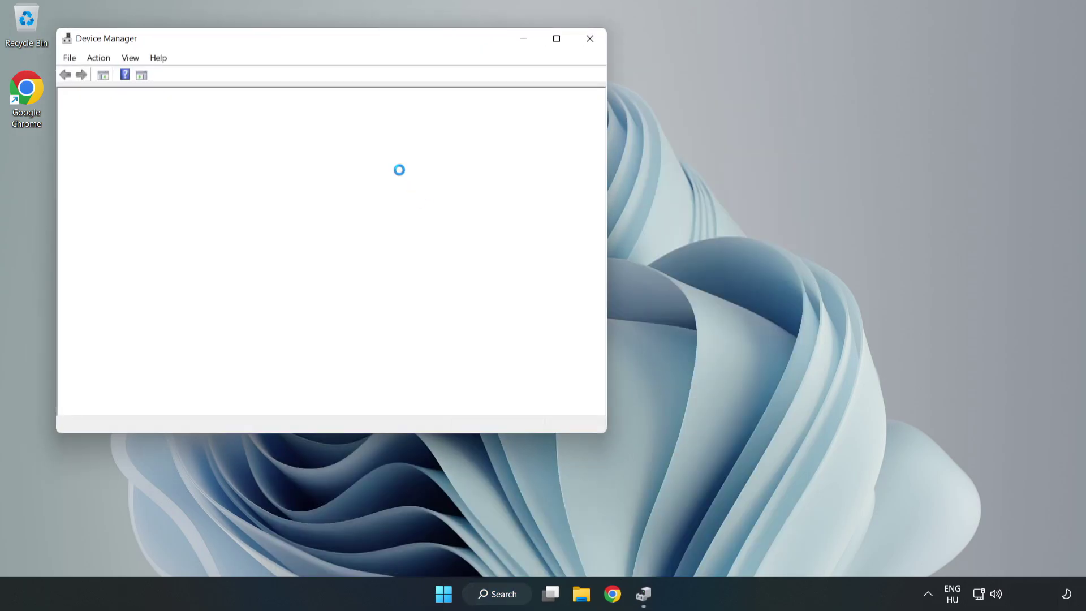
pyautogui.moveTo(299, 40); pyautogui.dragTo(490, 85)
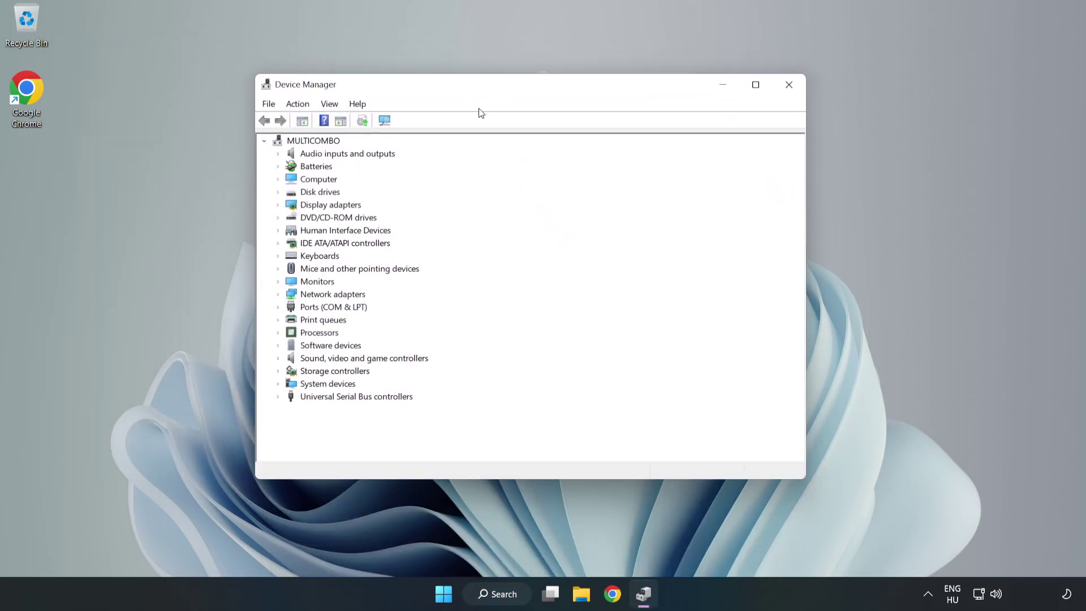
pyautogui.click(306, 362)
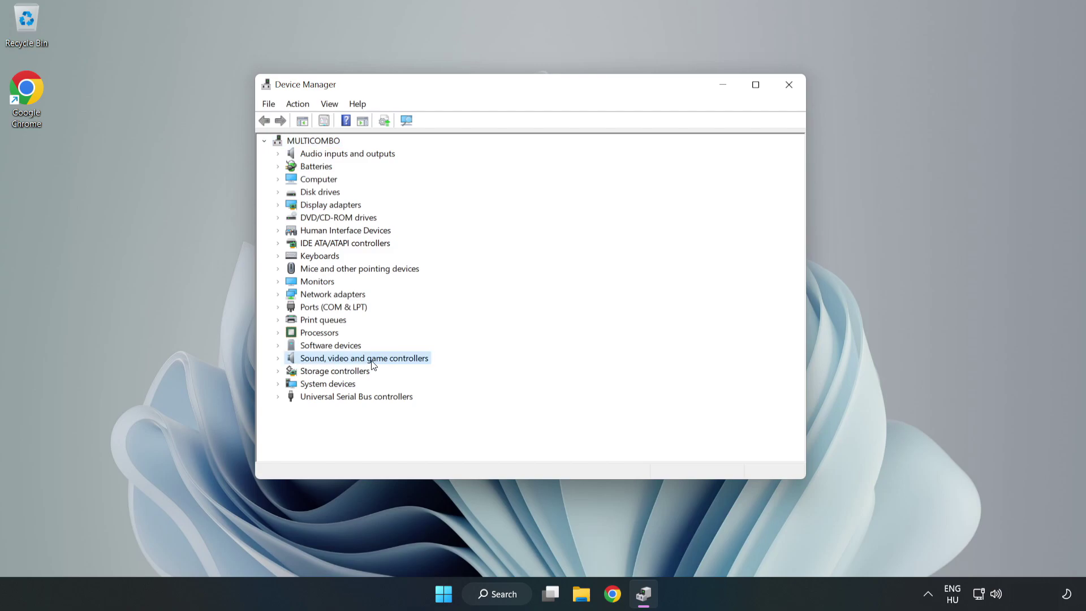
pyautogui.click(277, 358)
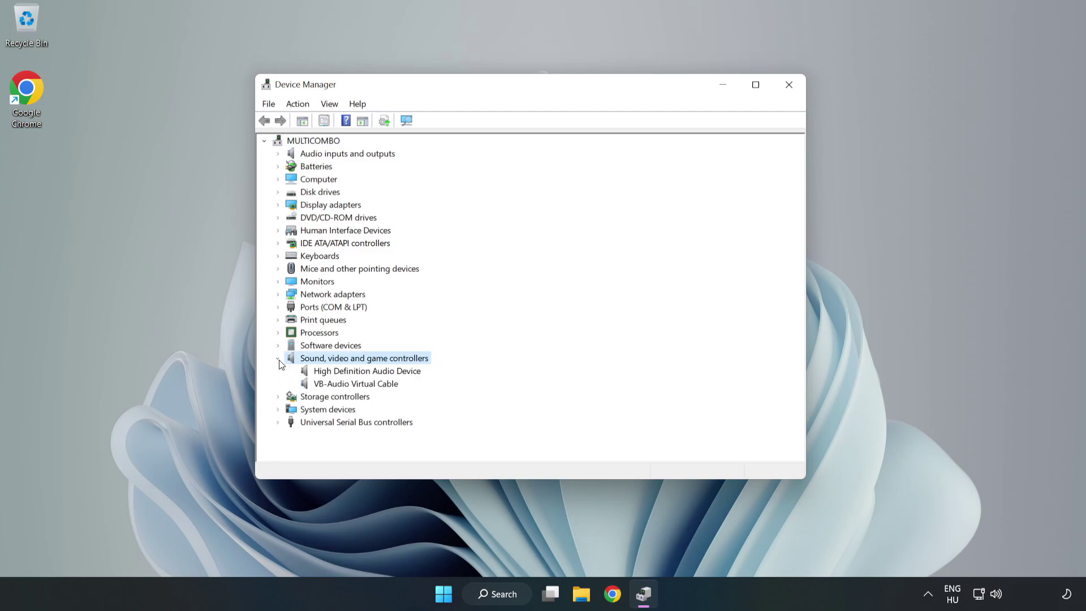
pyautogui.click(331, 371)
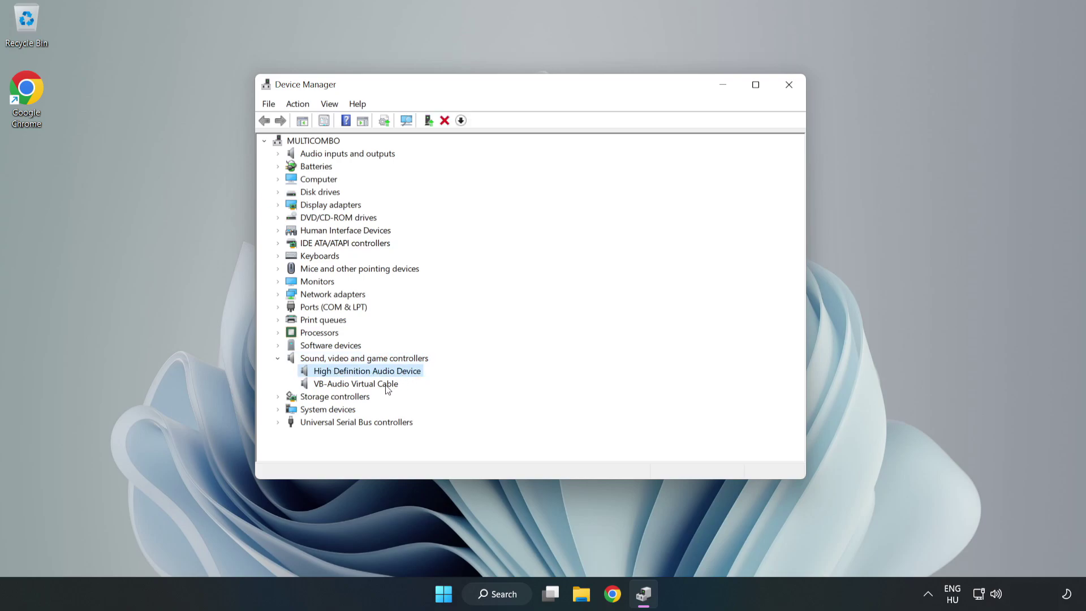
pyautogui.rightClick(403, 374)
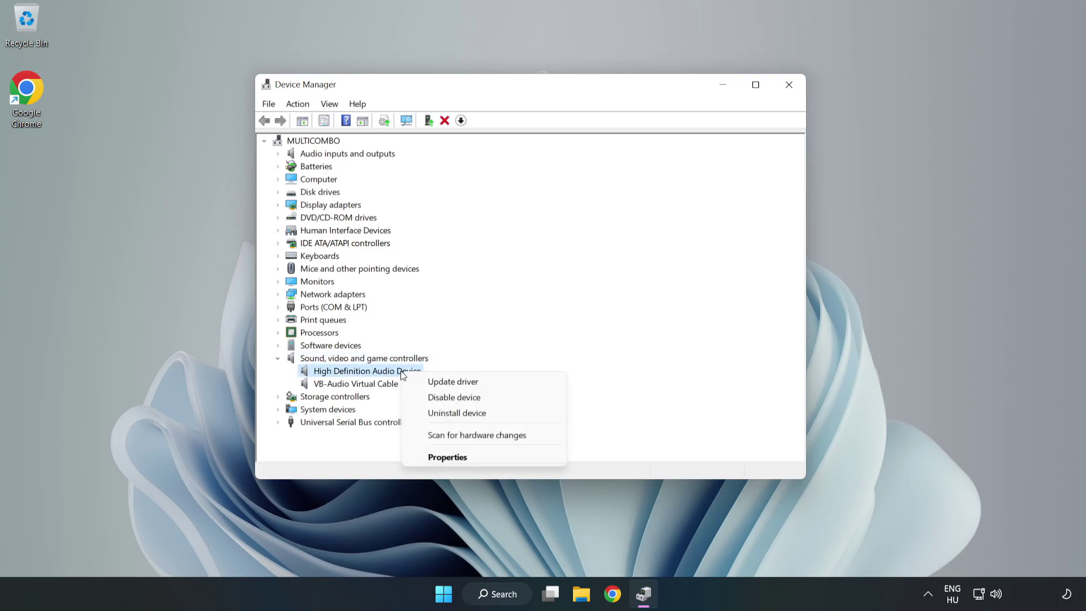
# Step: Reinstall the High Definition Audio Device driver, picking it from the list of drivers already on the computer
pyautogui.click(494, 384)
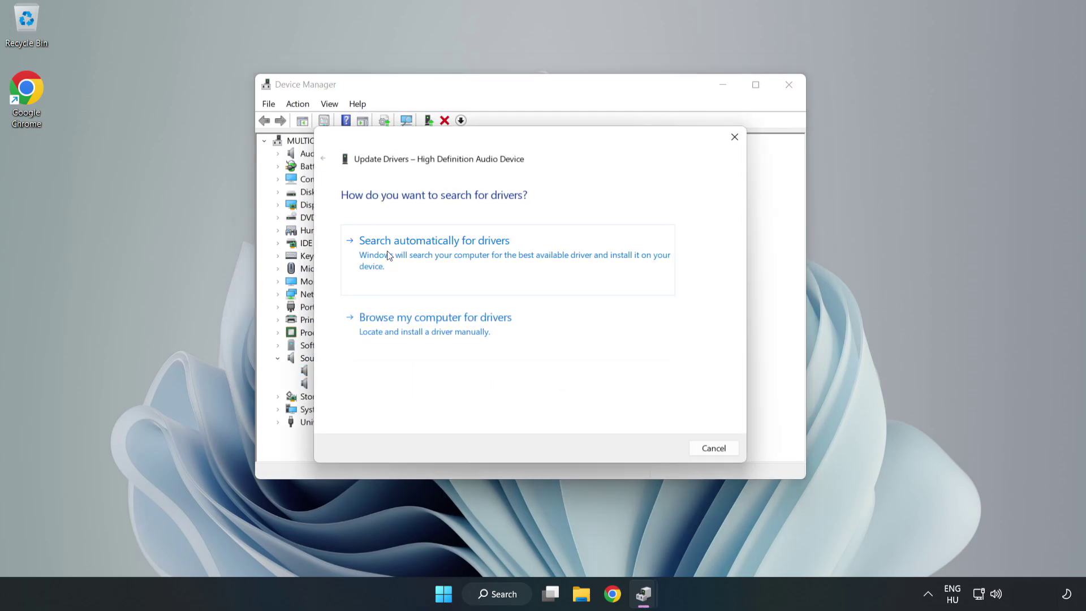
pyautogui.click(472, 331)
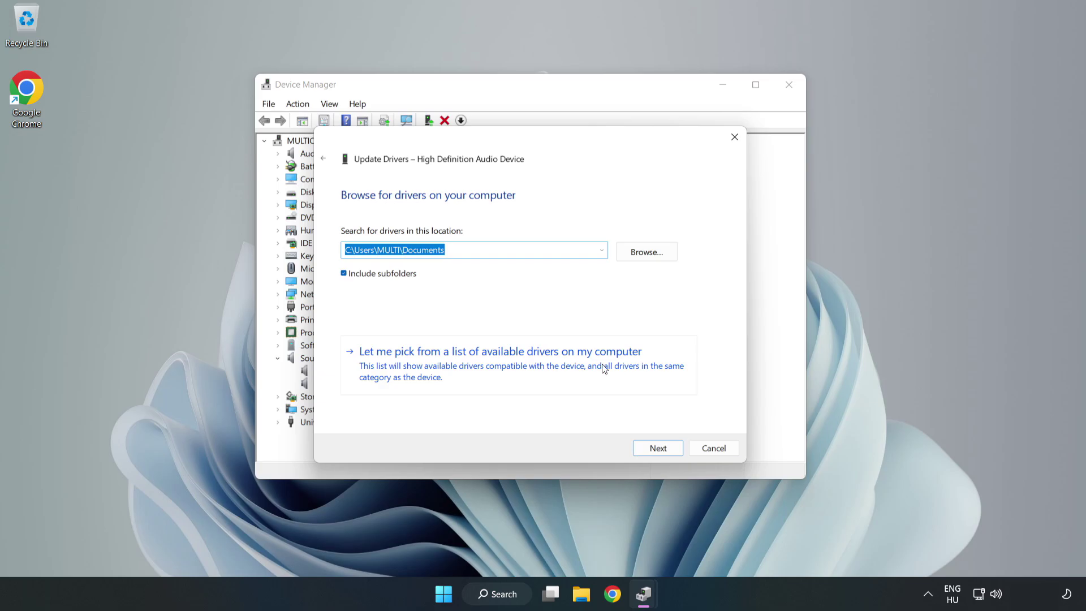
pyautogui.click(565, 372)
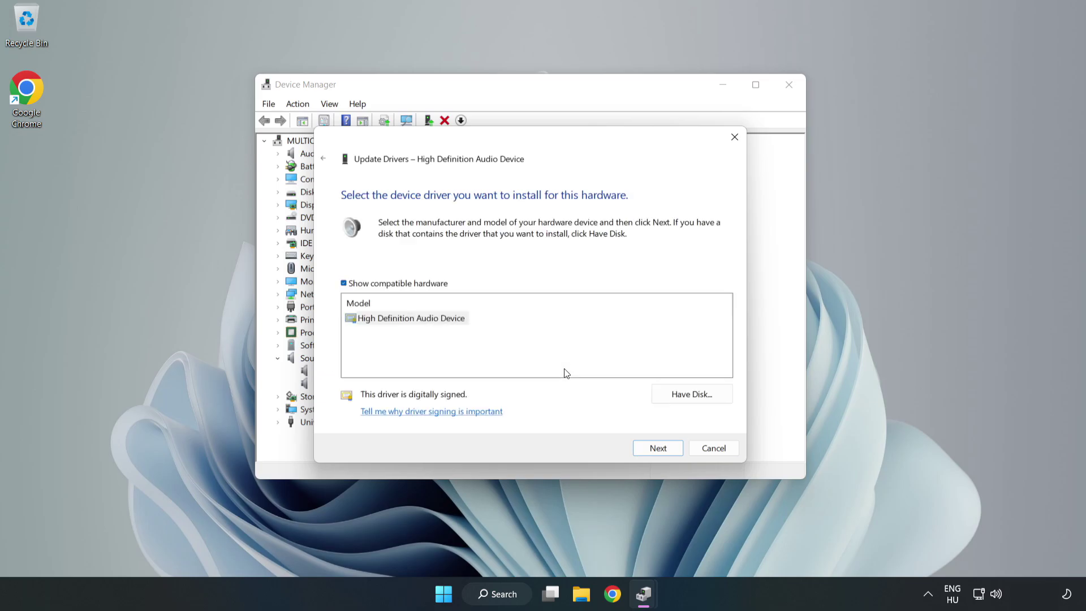
pyautogui.click(364, 322)
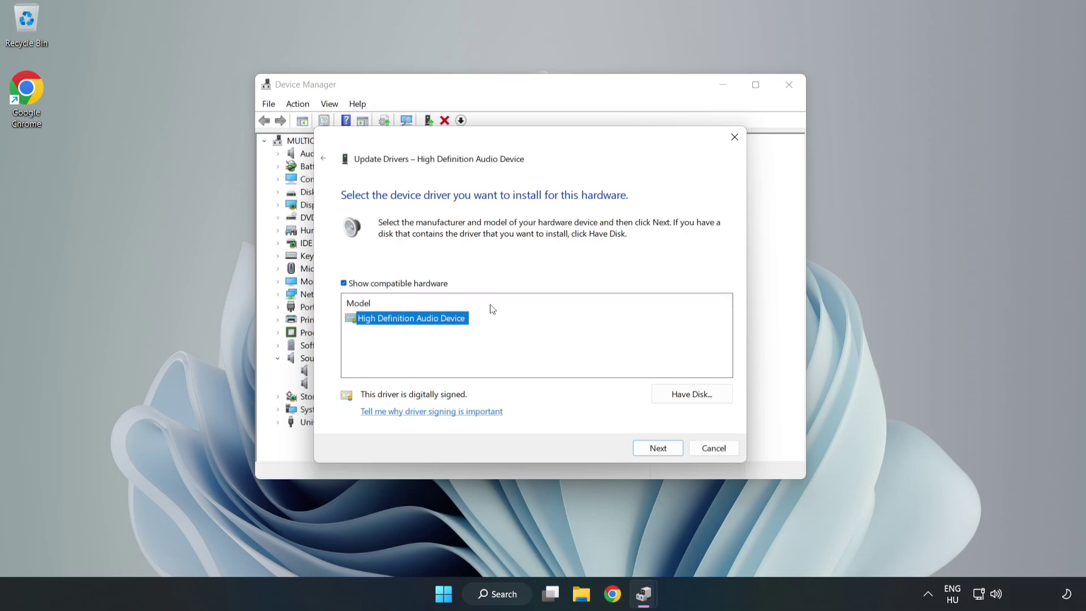
pyautogui.click(659, 449)
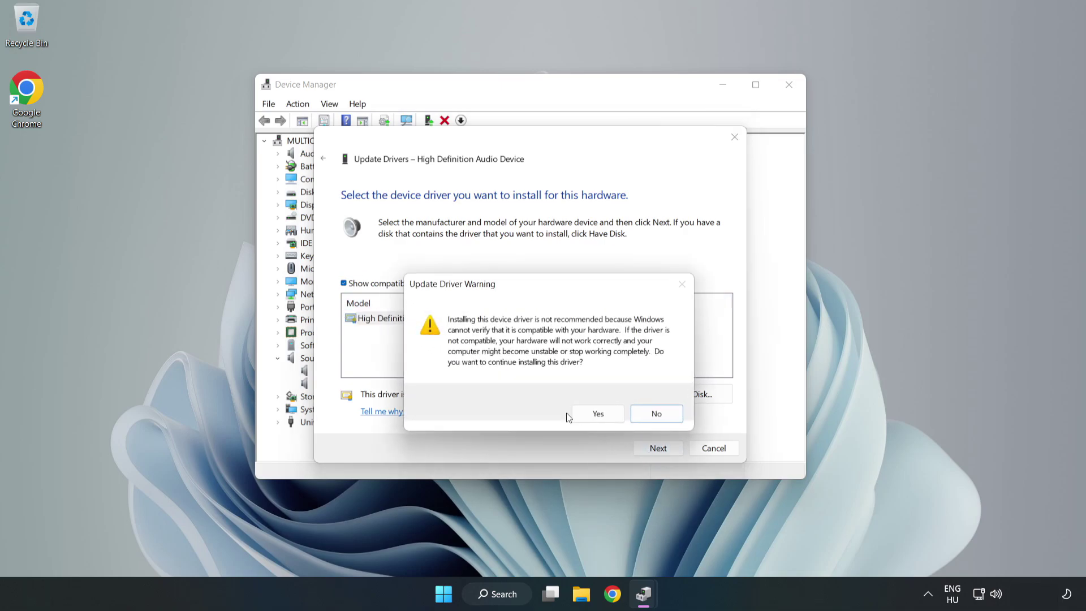
pyautogui.click(598, 414)
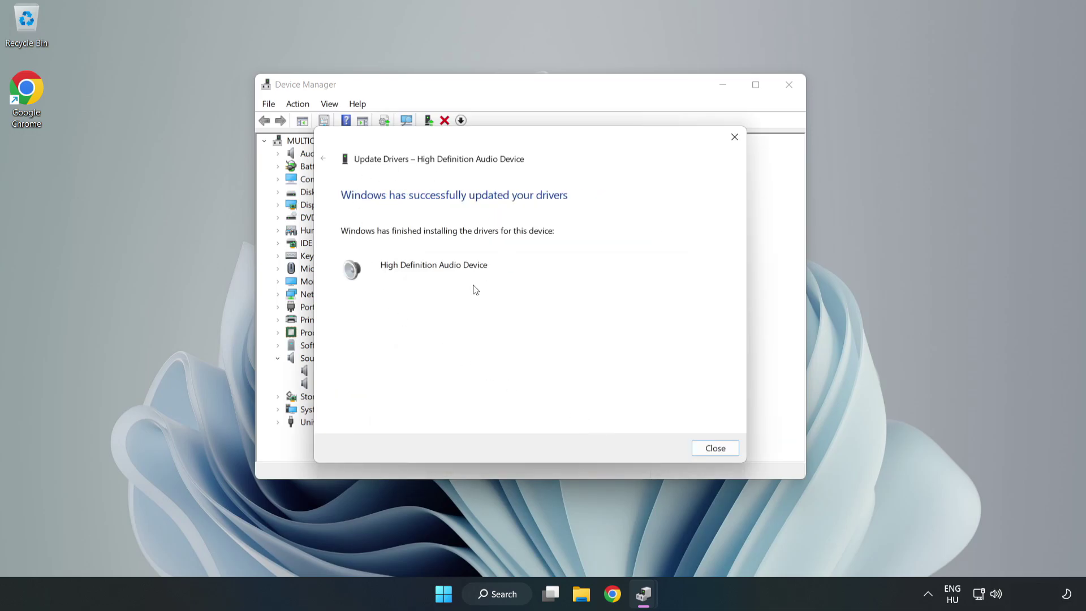
pyautogui.click(715, 448)
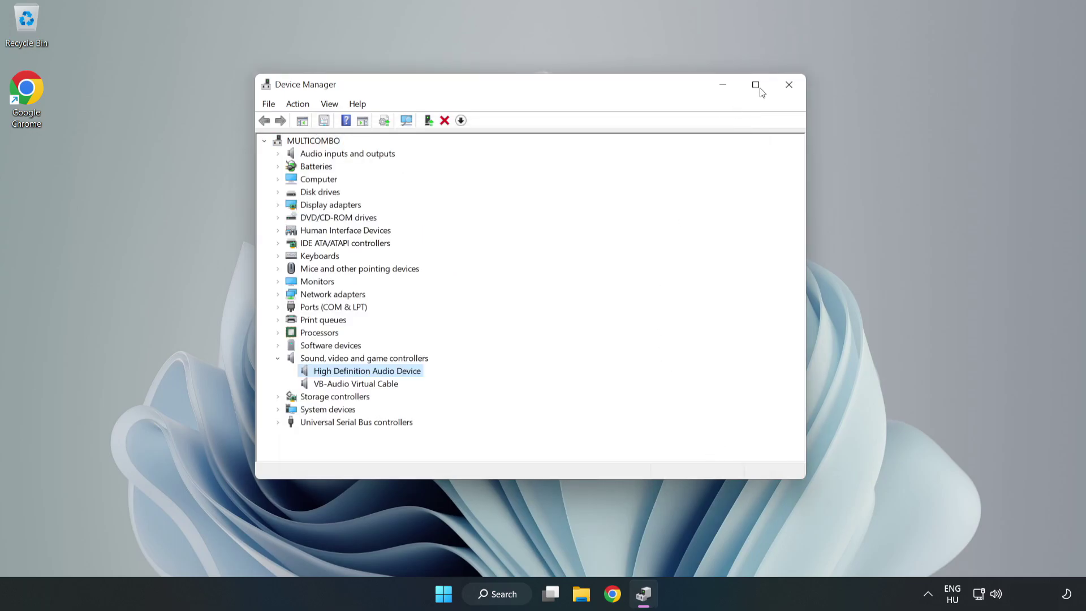
# Step: Close Device Manager and restart the PC from the Start menu's power options
pyautogui.click(787, 86)
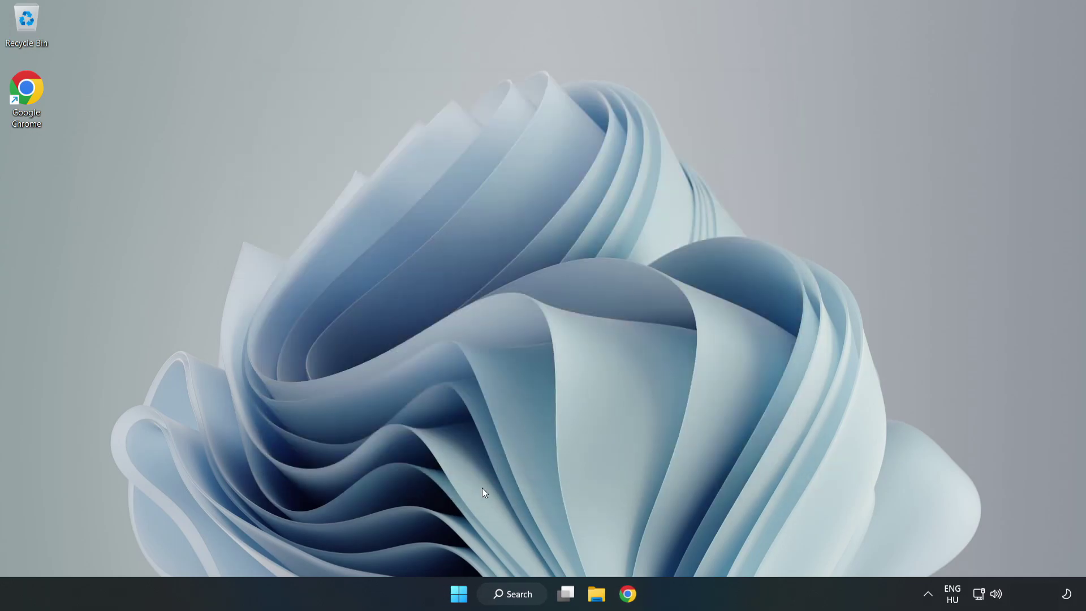
pyautogui.click(458, 593)
pyautogui.click(717, 543)
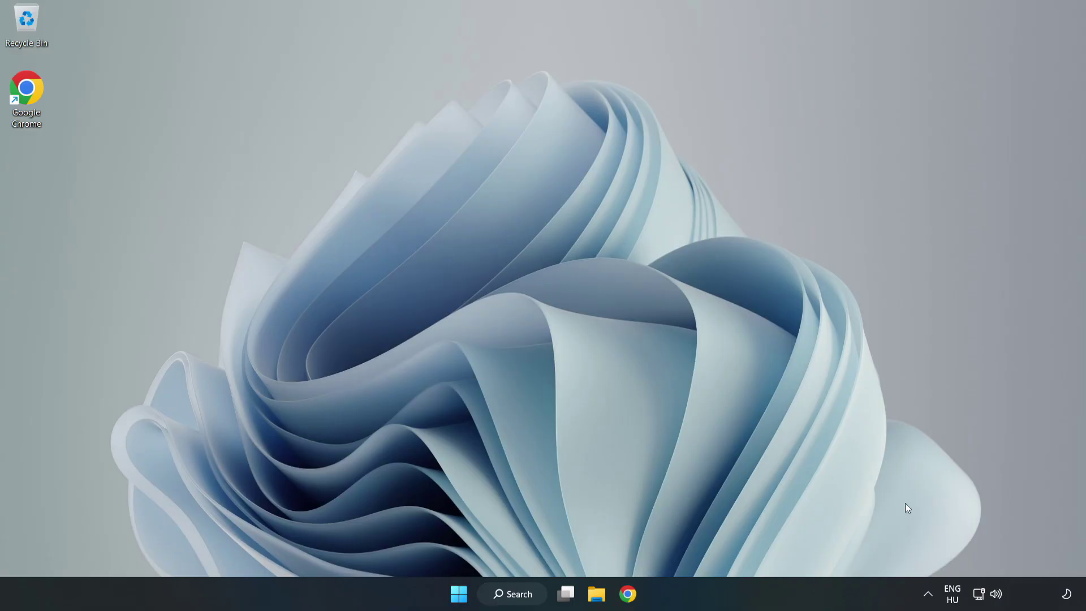
# Step: Launch Troubleshoot sound problems from the taskbar volume icon to run the Playing Audio troubleshooter
pyautogui.rightClick(998, 594)
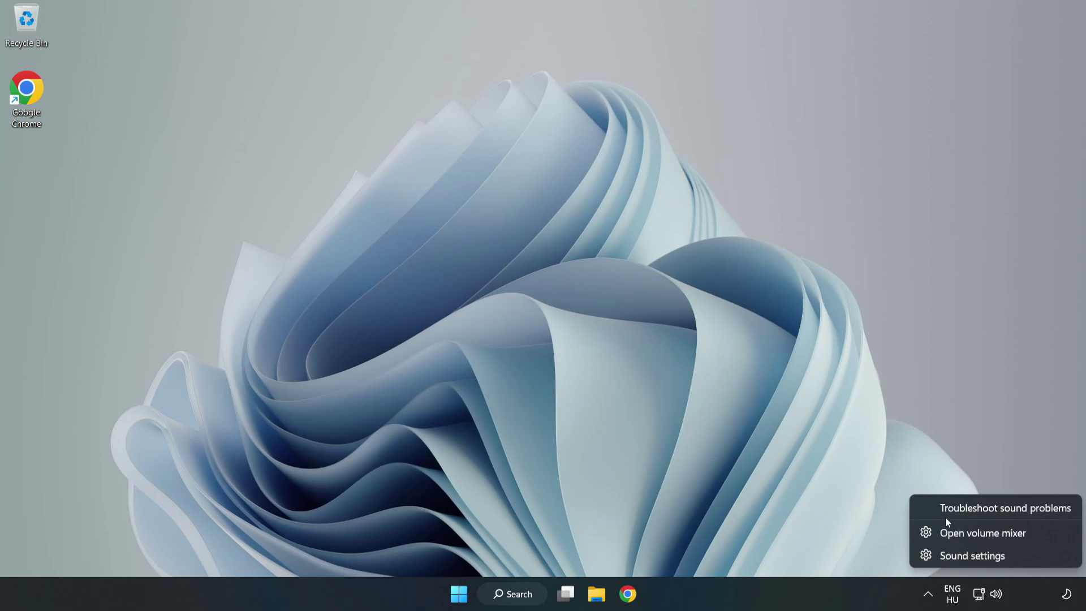
pyautogui.click(982, 509)
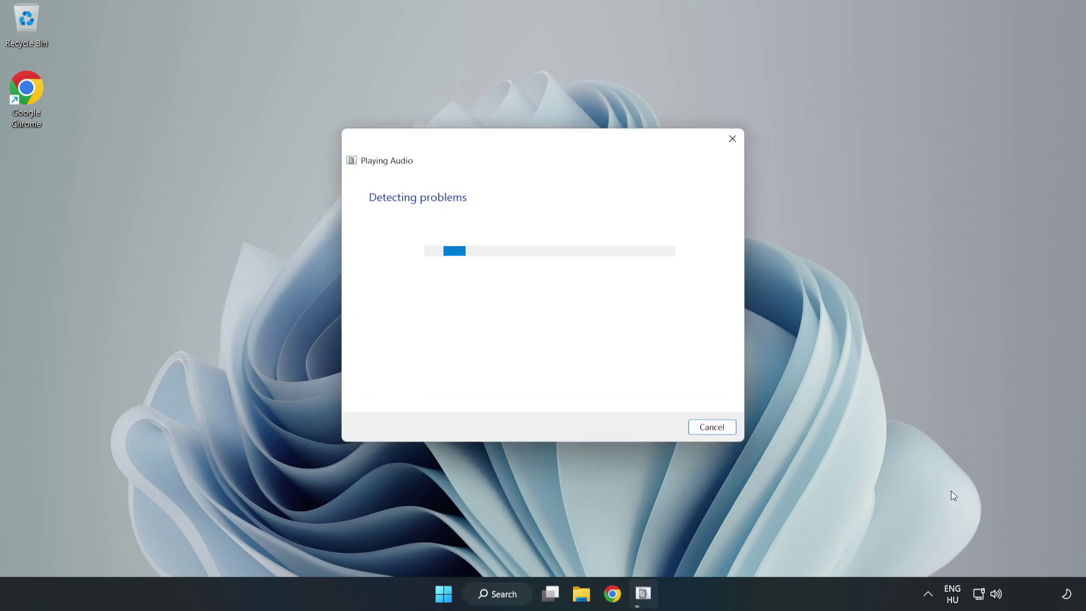